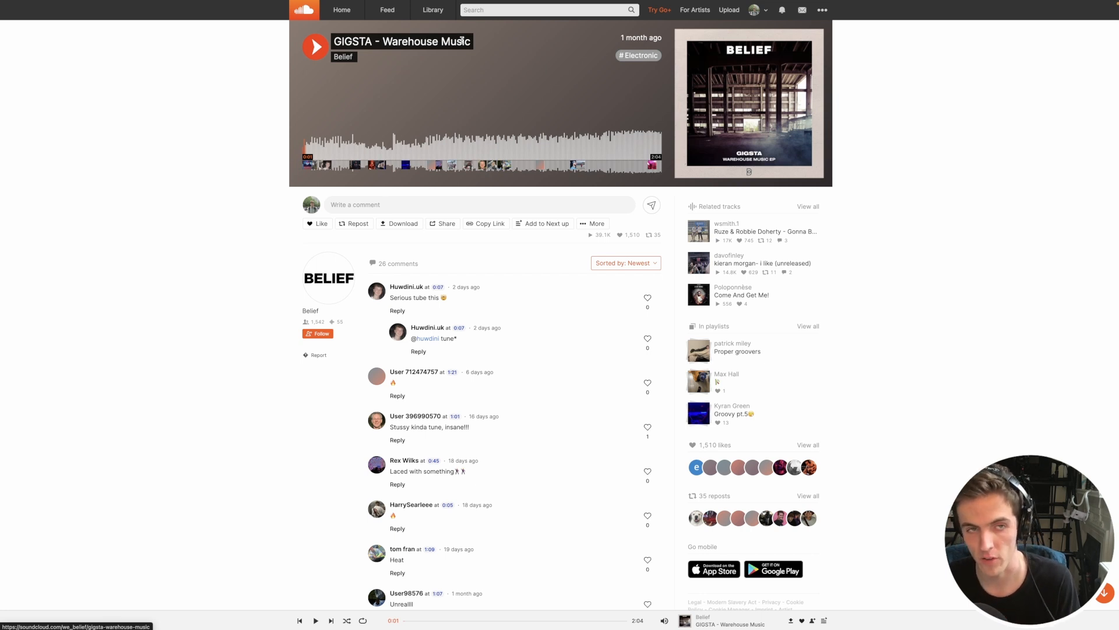
Step: Play the opening of the track GIGSTA - Warehouse Music and pause it
left_click(315, 50)
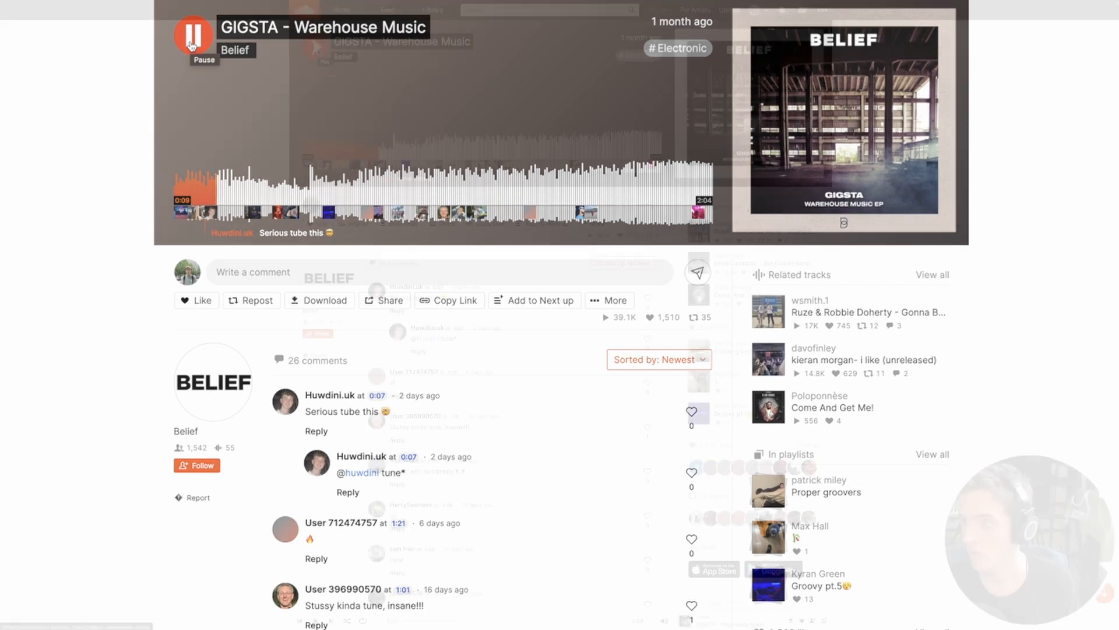
left_click(192, 45)
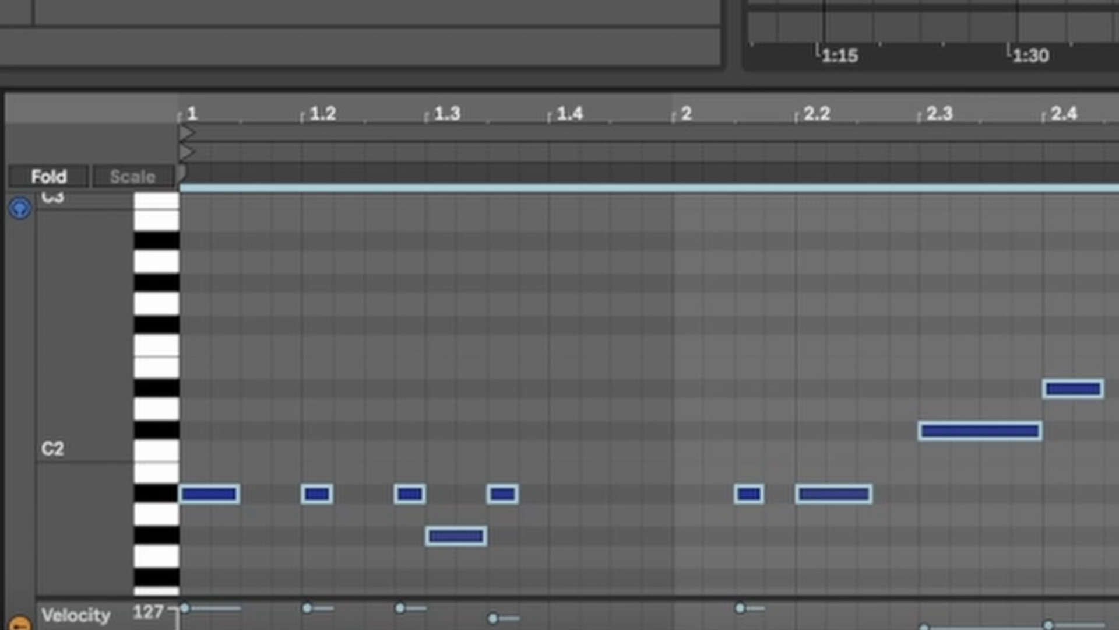
Step: In Ableton Live, transpose the selected chord notes up seven semitones in the MIDI note editor
key("Up")
key("Up")
key("Up")
key("Up")
key("Up")
key("Up")
key("Up")
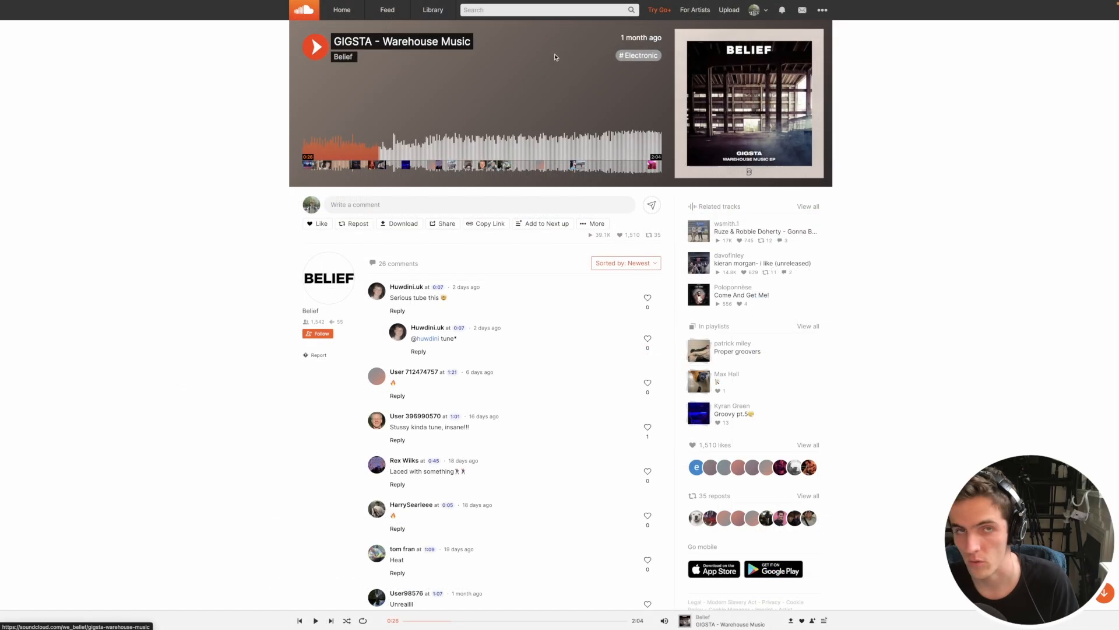
Step: On SoundCloud, look up the artists Candidate and DXNBY and open their profiles
left_click(502, 10)
type("candida")
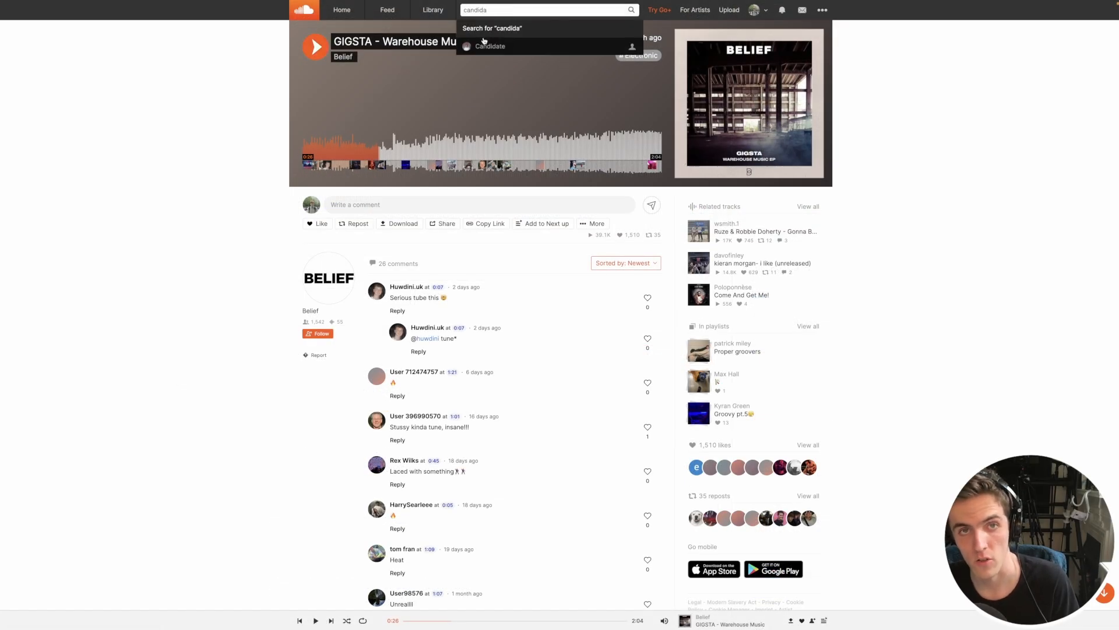
key("Return")
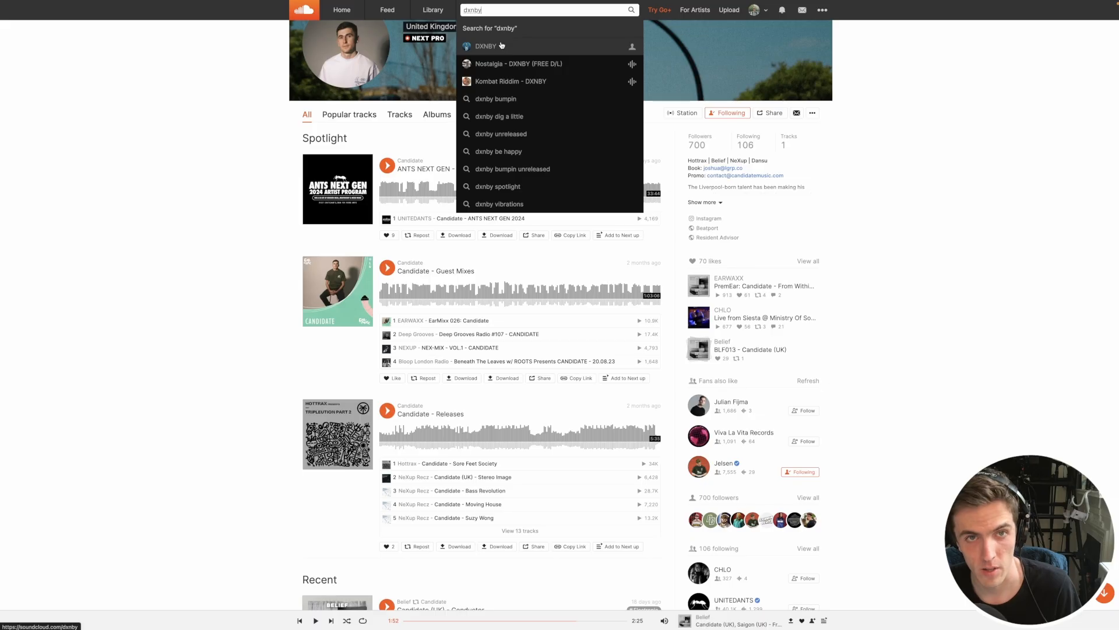
left_click(499, 44)
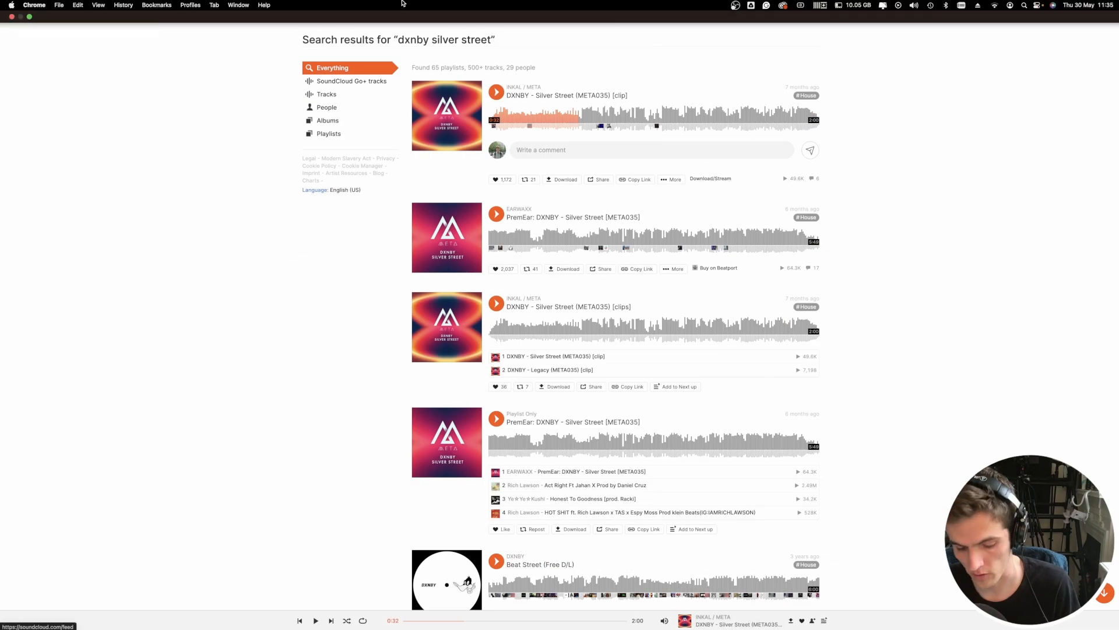
Step: Search SoundCloud for "stussy all"
type("stussy al")
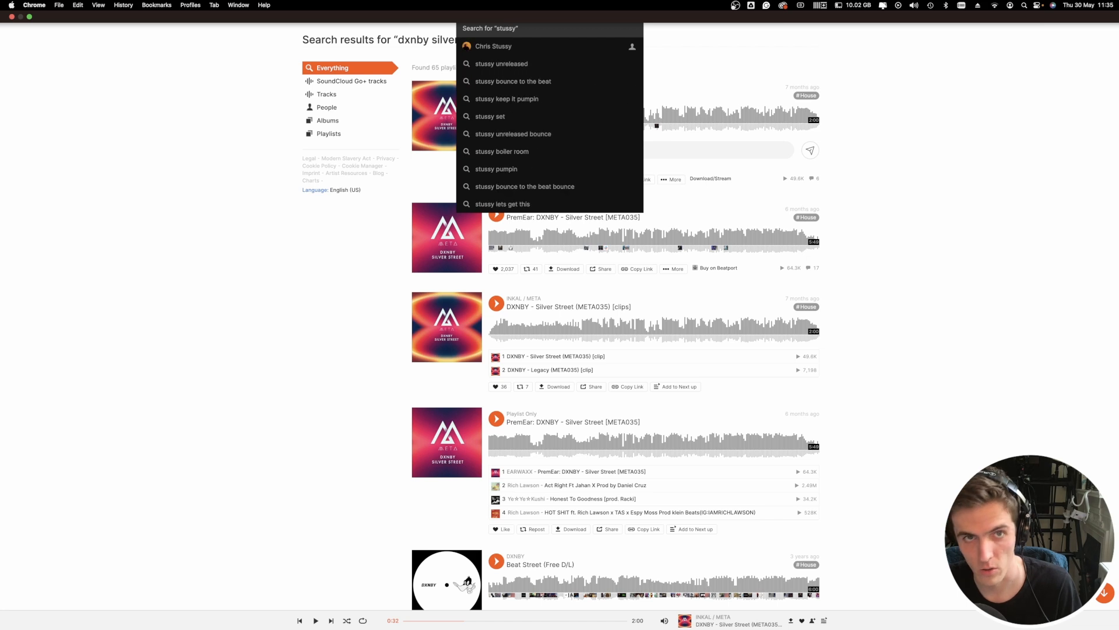
type("l")
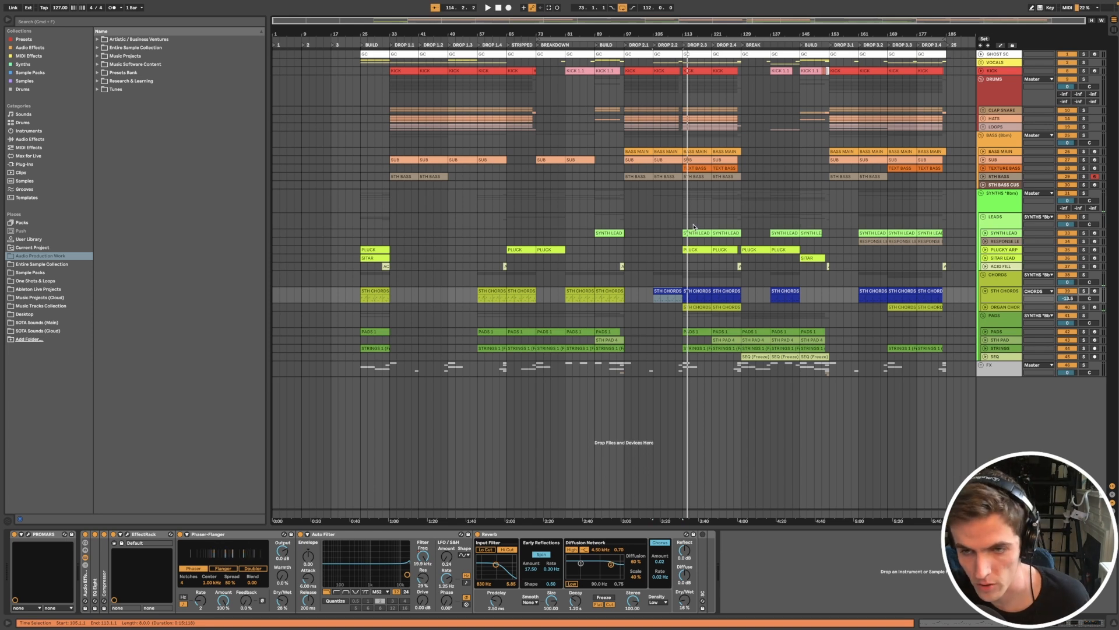
Step: In Ableton Live, solo the 5TH CHORDS and 5TH BASS tracks together
scroll(693, 262, "up", 3)
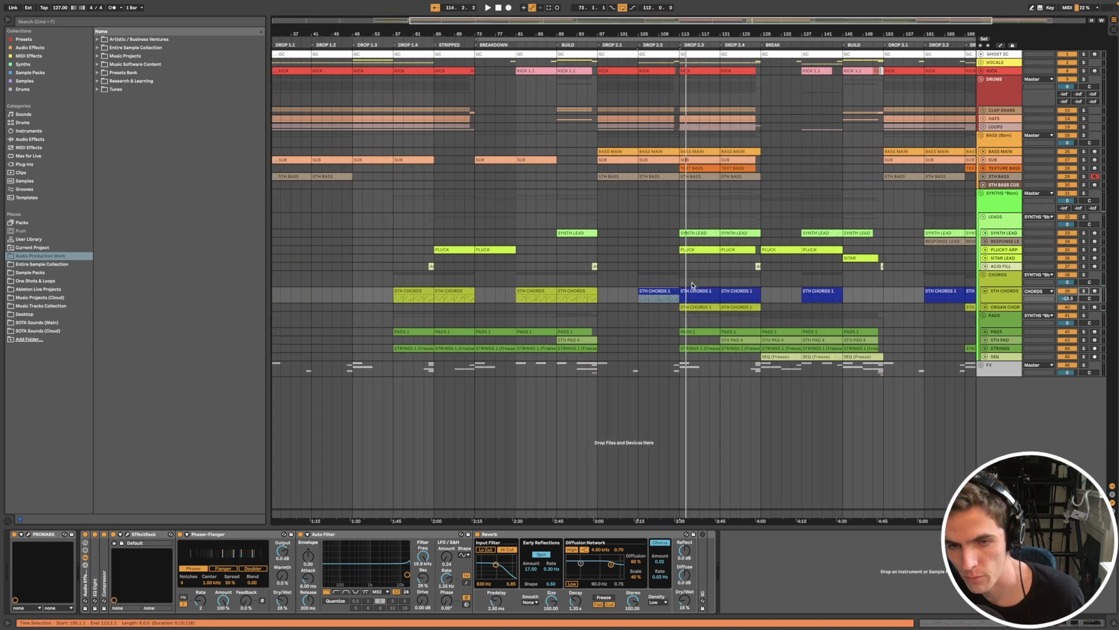
scroll(693, 286, "down", 3)
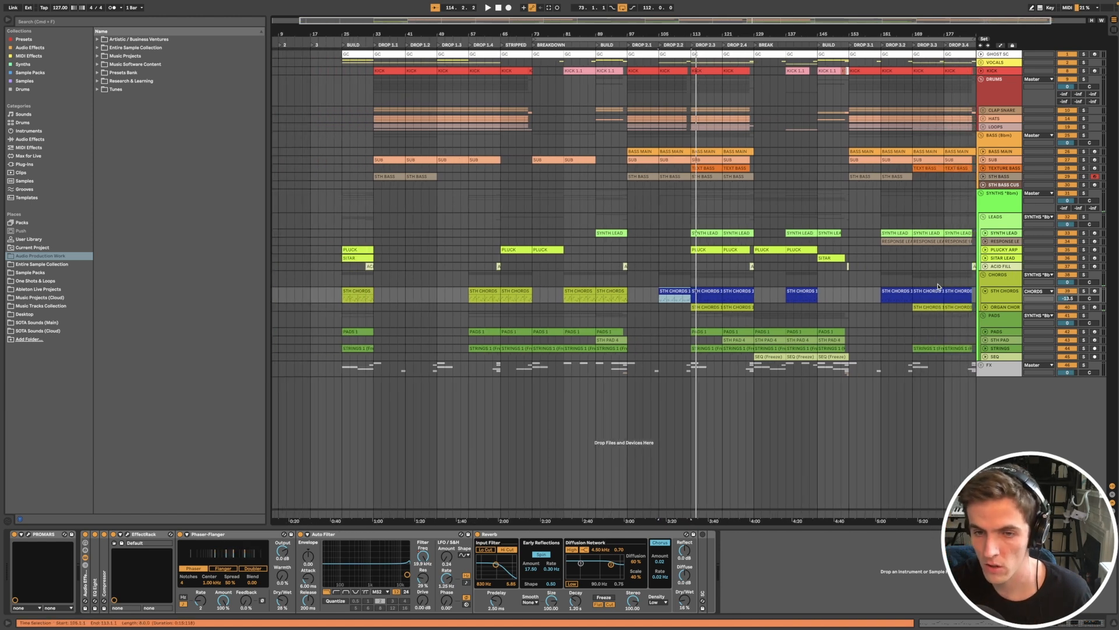
left_click(1085, 291)
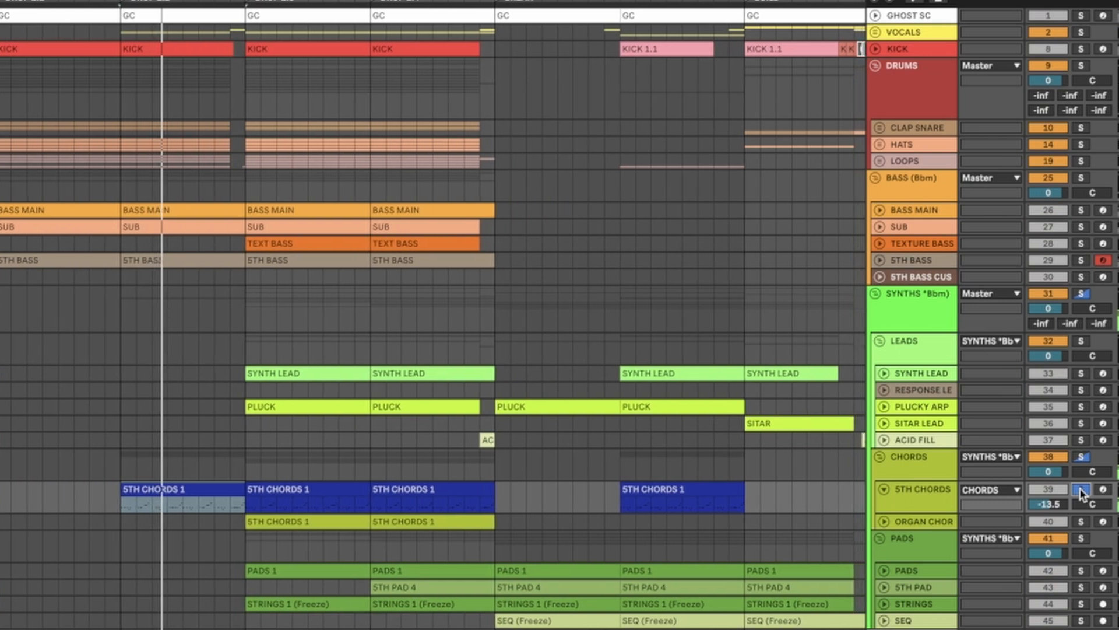
left_click(928, 500)
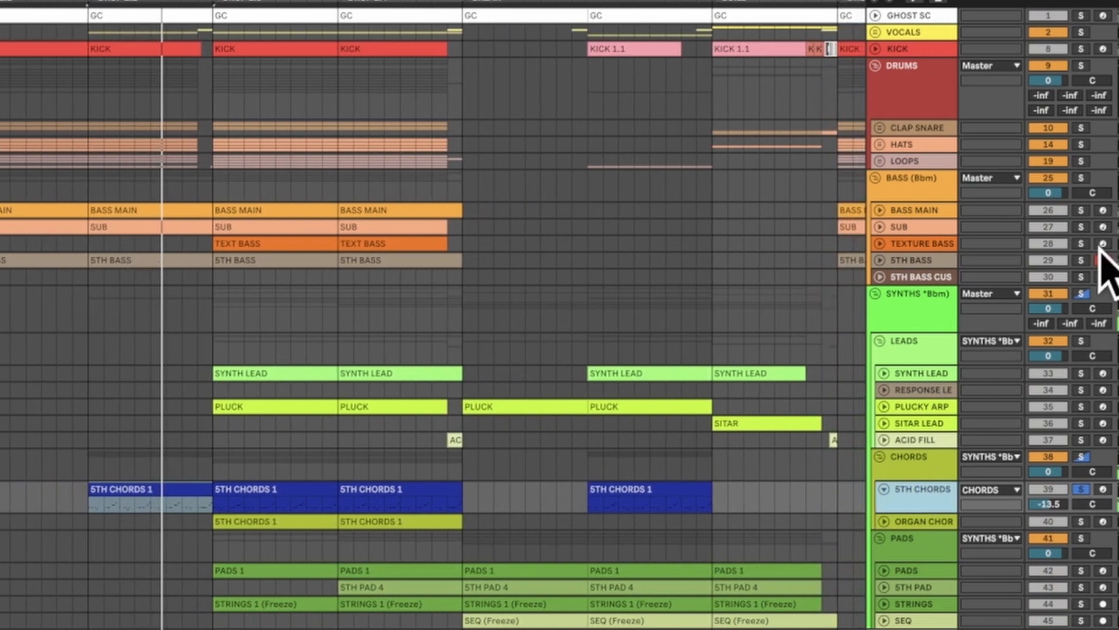
left_click(1080, 260)
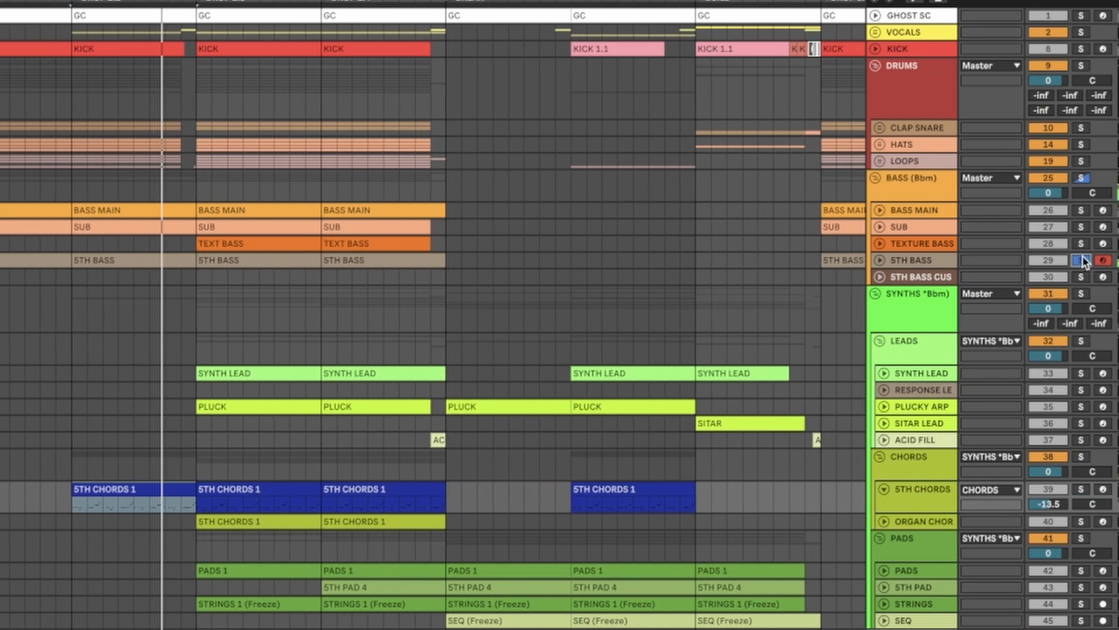
left_click(1081, 489, "ctrl")
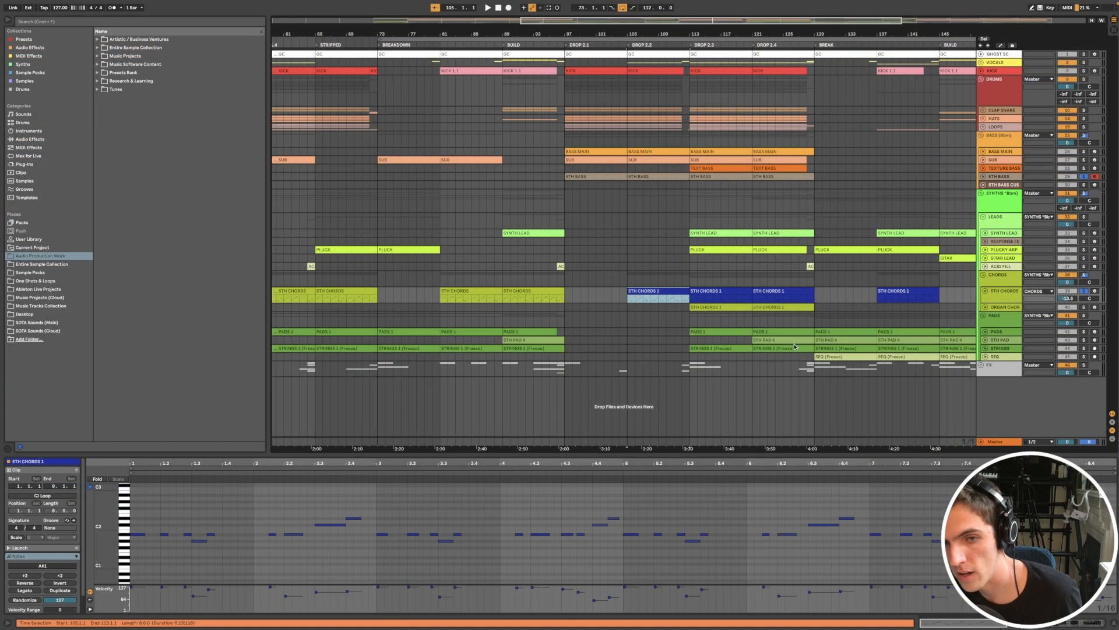
Step: Open the 5TH PAD 4 clip to show its notes and unfold the 5TH BASS track
left_click(794, 340)
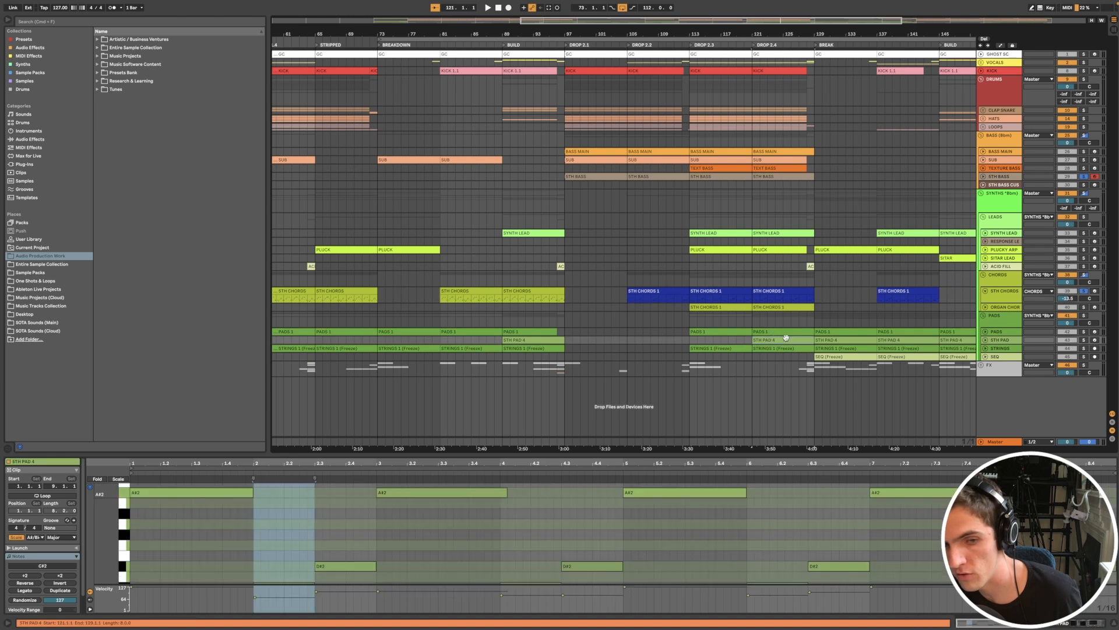
key("z")
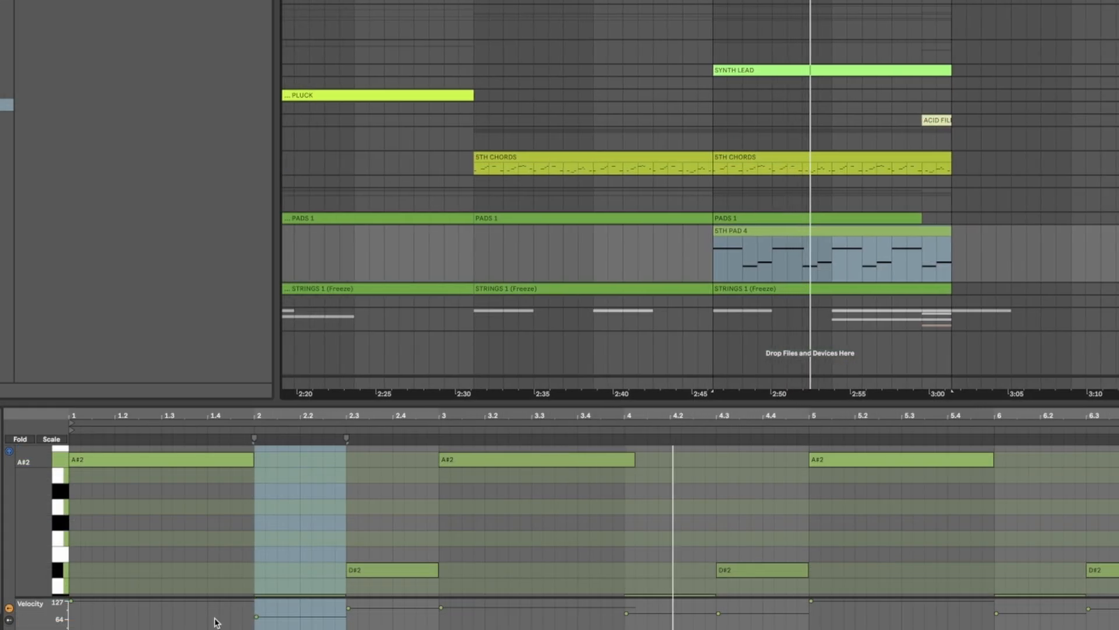
scroll(524, 516, "down", 3)
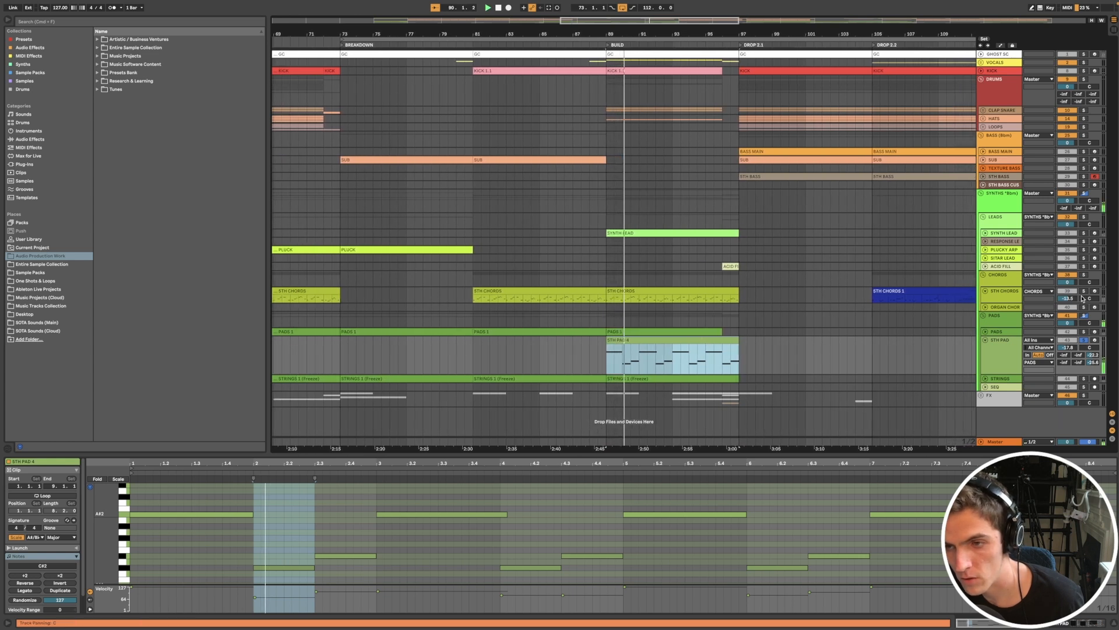
key("minus")
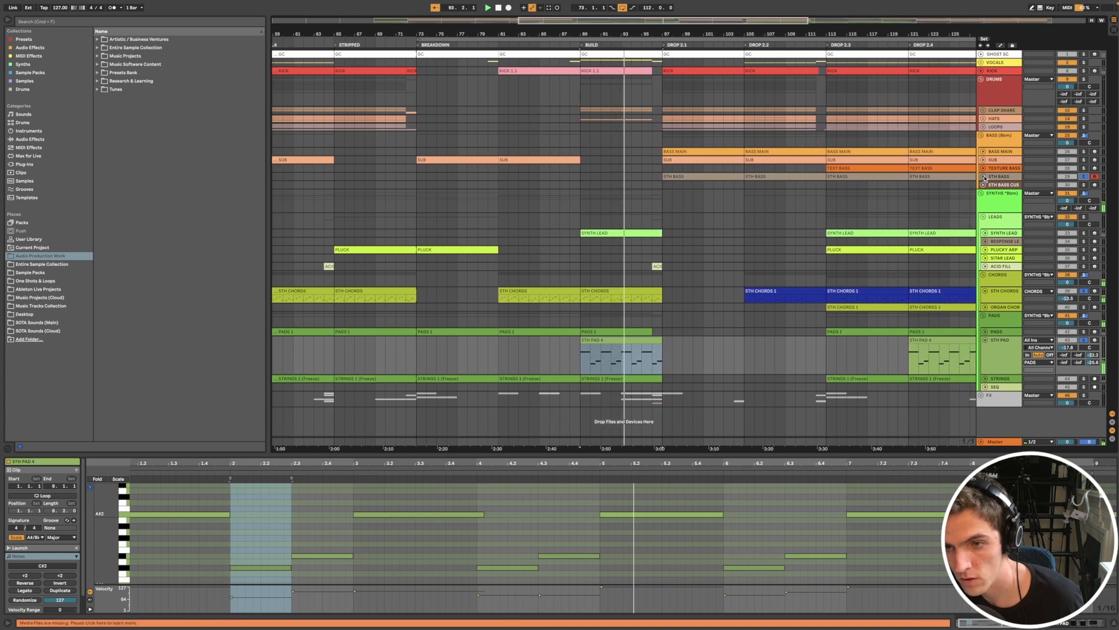
left_click_drag(1000, 180, 999, 188)
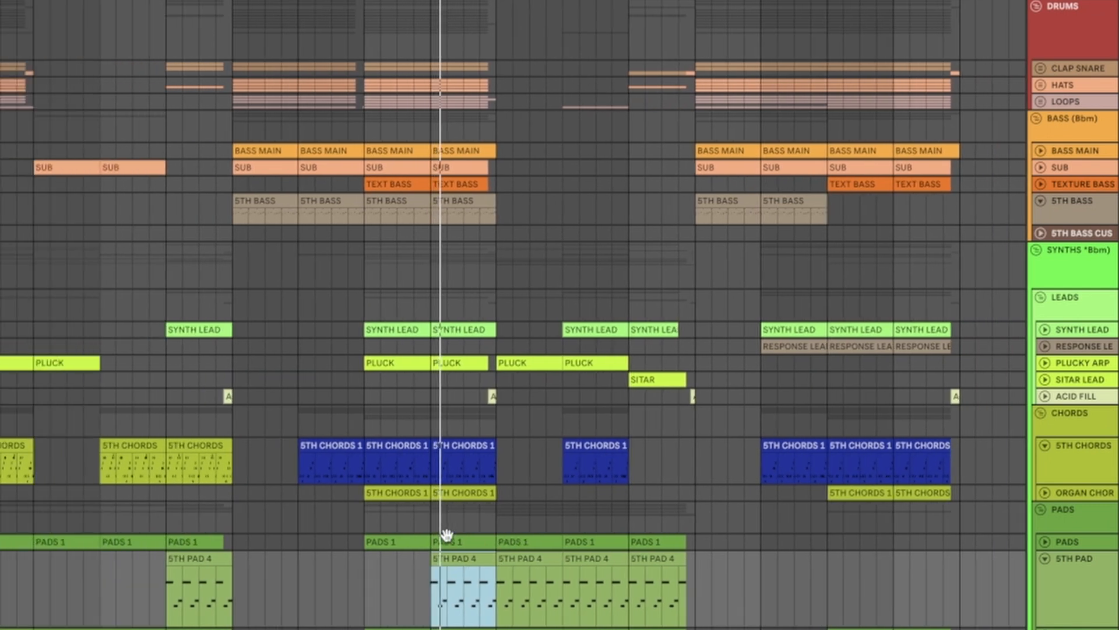
Step: Browse the first preset bank of the PROMARS synth and leave its current preset loaded
left_click(1069, 576)
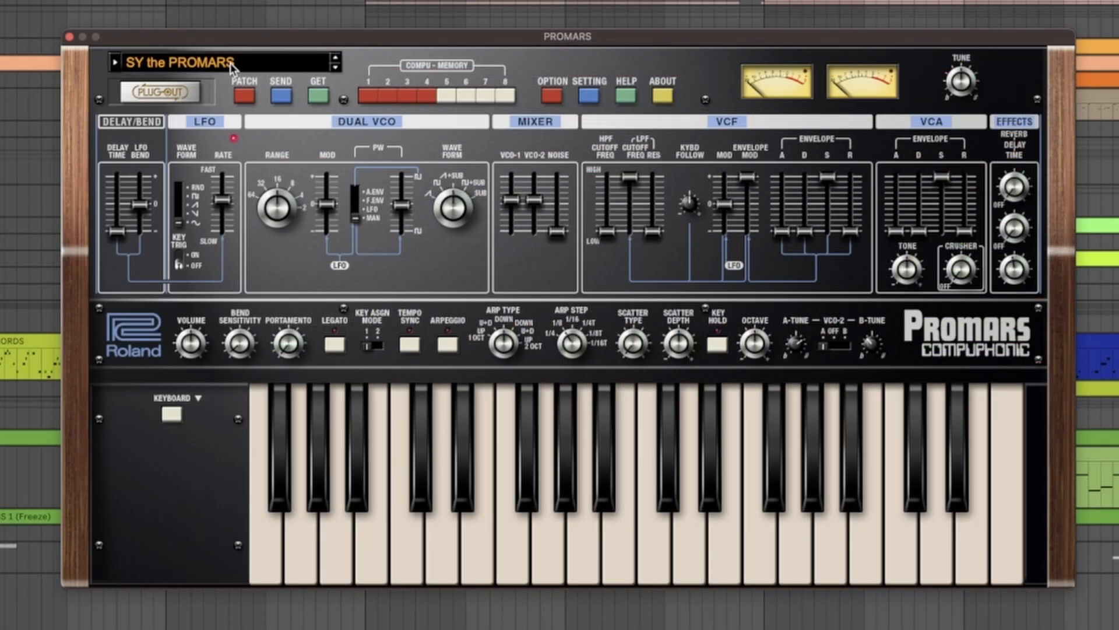
left_click(175, 62)
mouse_move(175, 82)
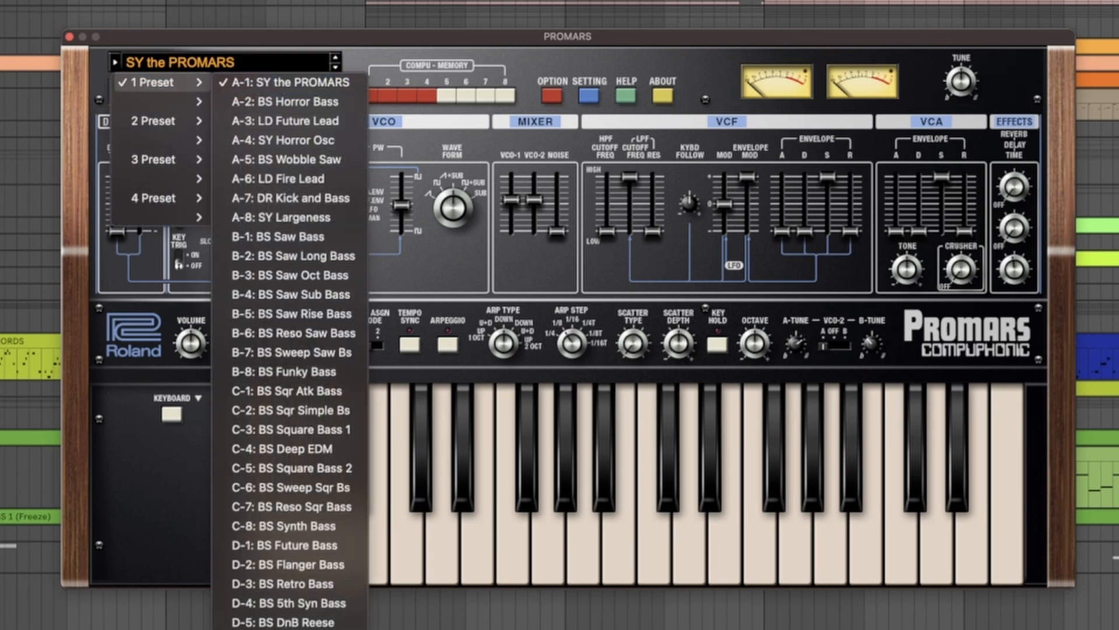
key("Escape")
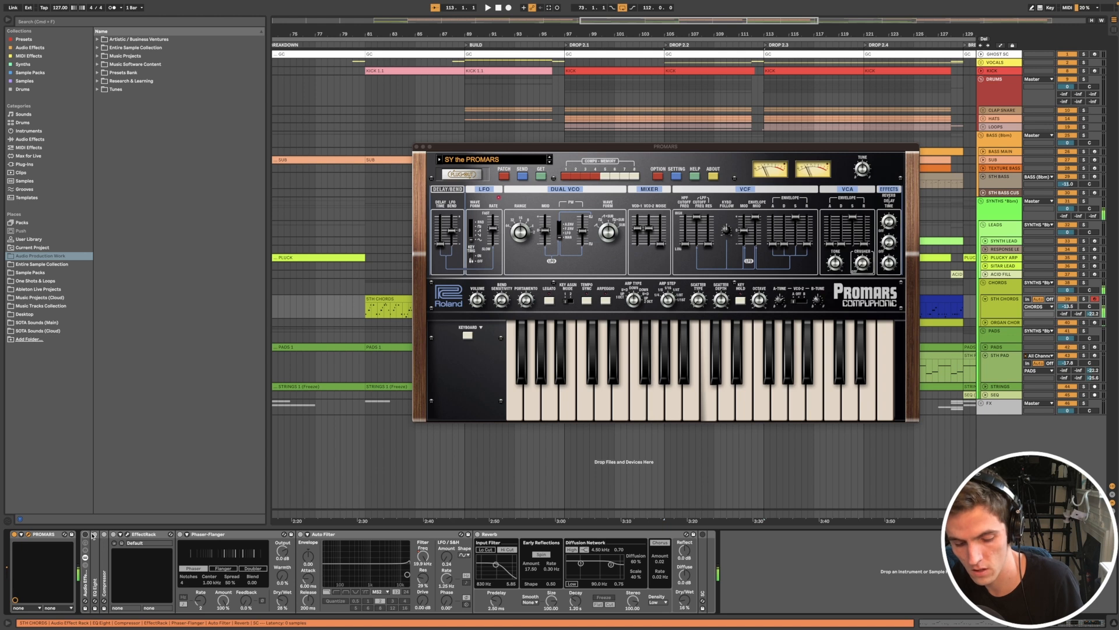
Step: Hide the PROMARS window and select the 5TH BASS track to show its devices
key("super+alt+p")
left_click(1002, 193)
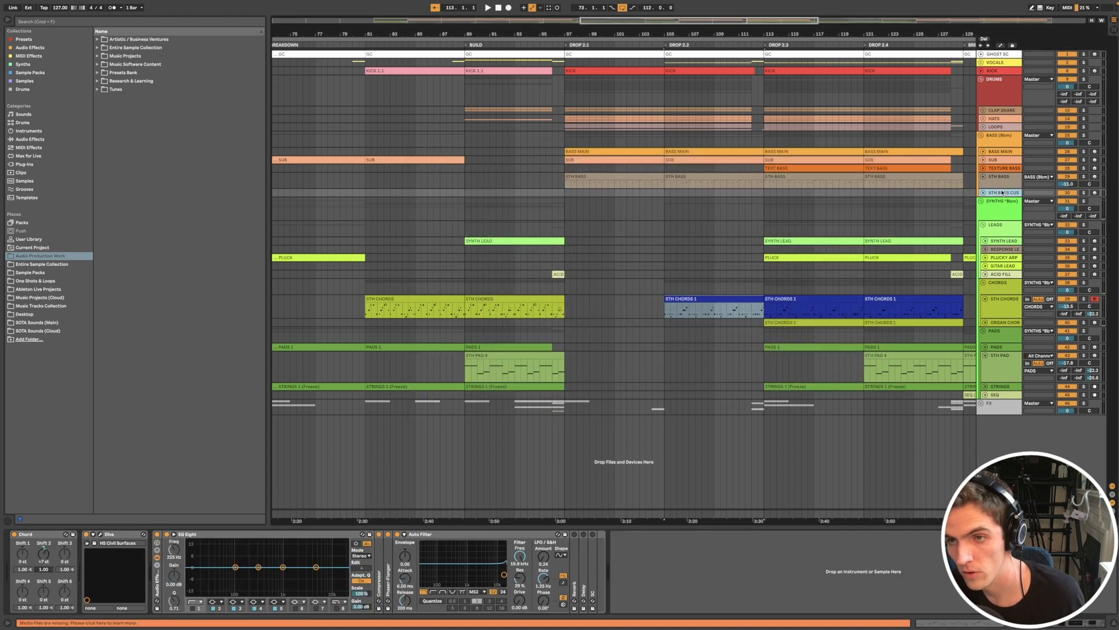
left_click(1000, 180)
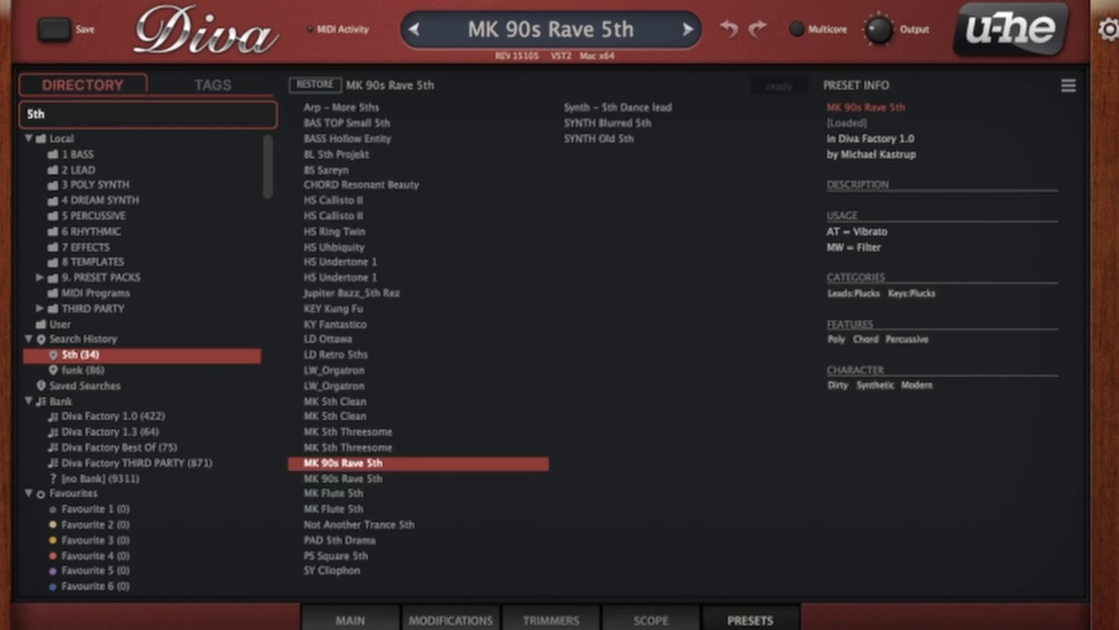
Step: Audition the Diva presets MK 5th Threesome, MK 5th Clean and LD Retro 5ths from the 5th search
left_click(381, 431)
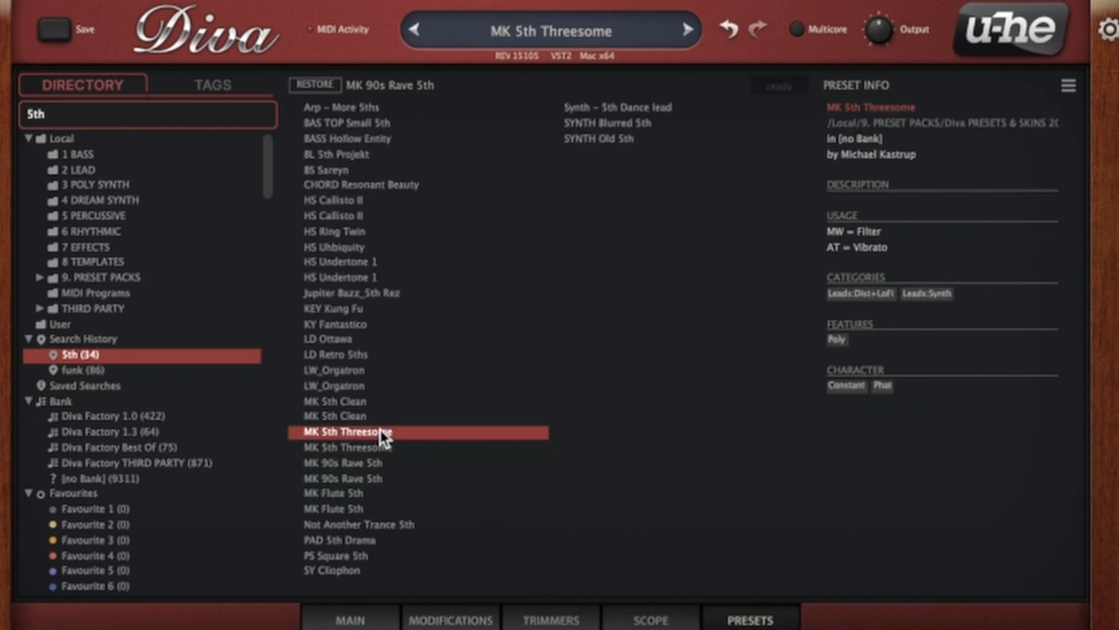
left_click(374, 402)
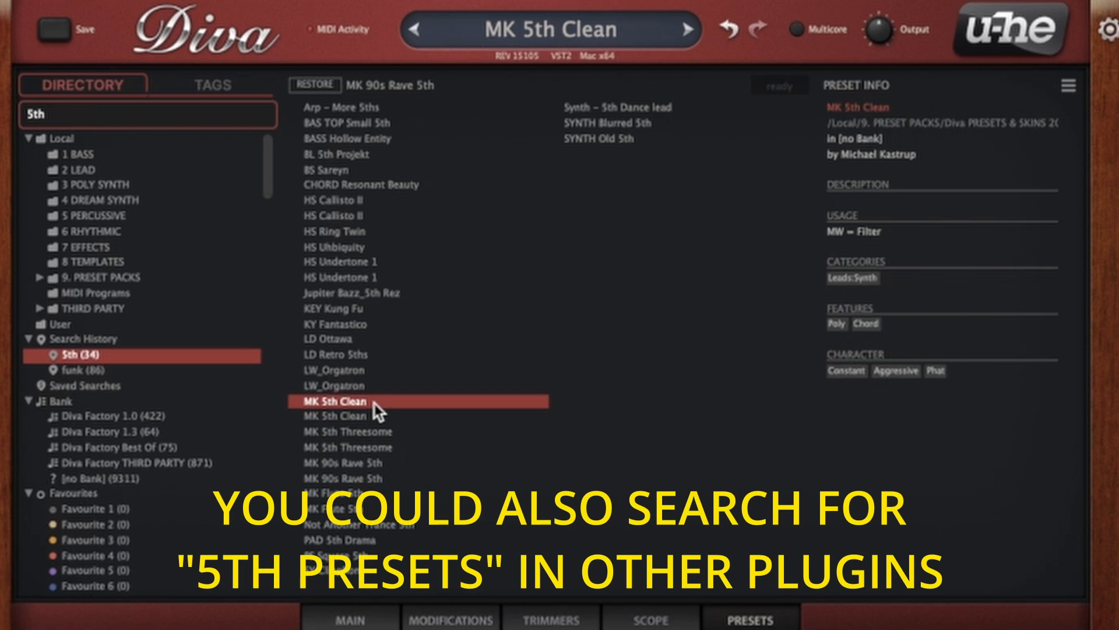
left_click(365, 357)
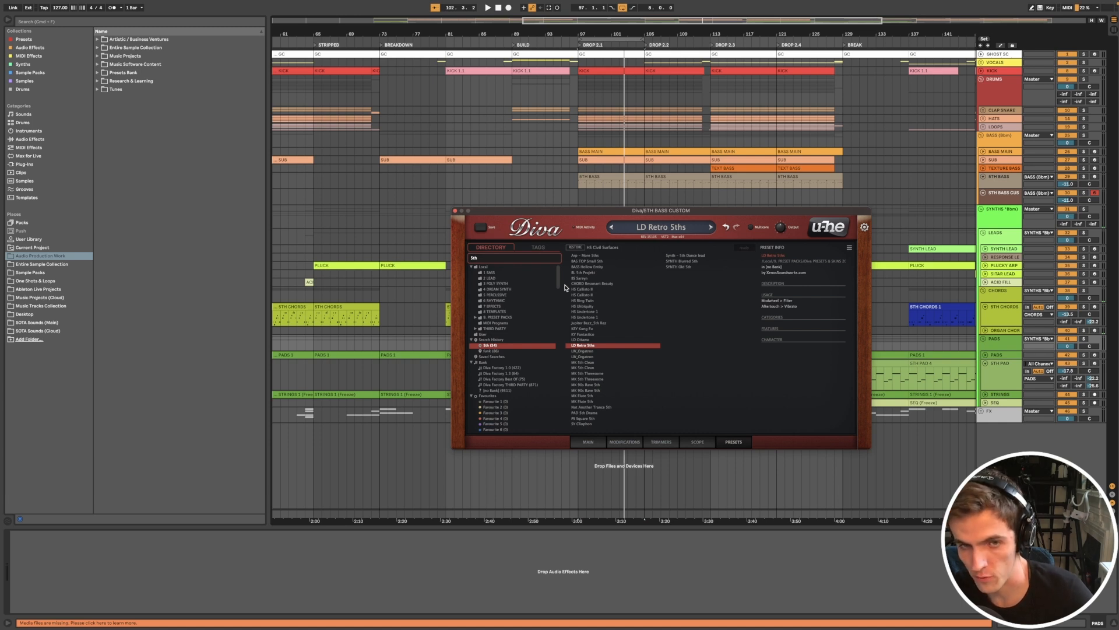
Step: Open the 5TH CHORDS 1 clip at DROP 2.2 in the MIDI note editor
left_click(611, 373)
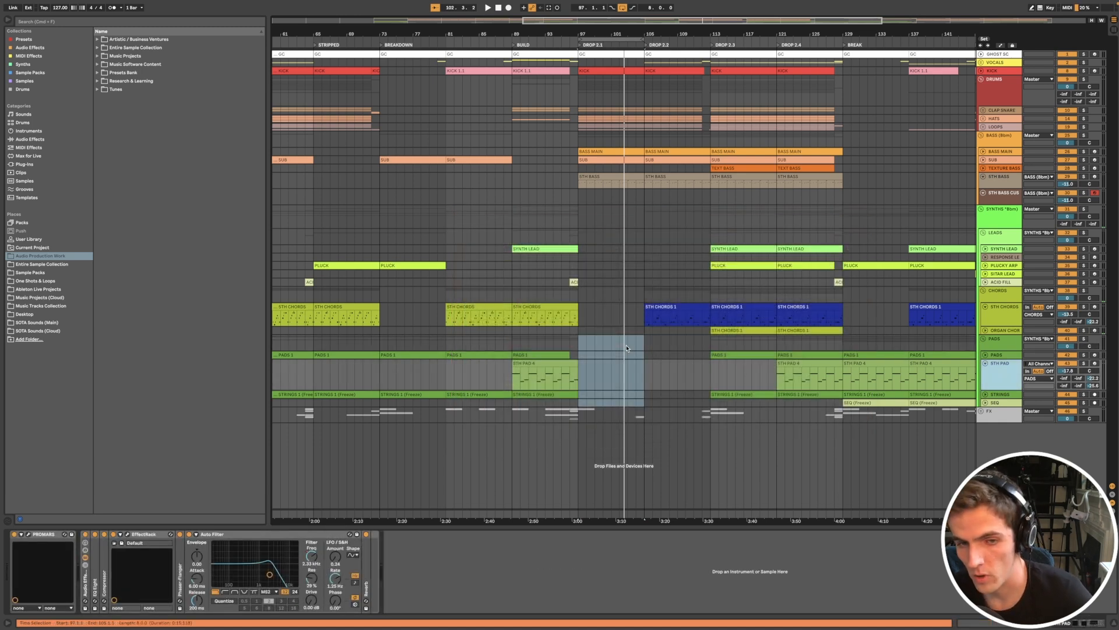
left_click(668, 307)
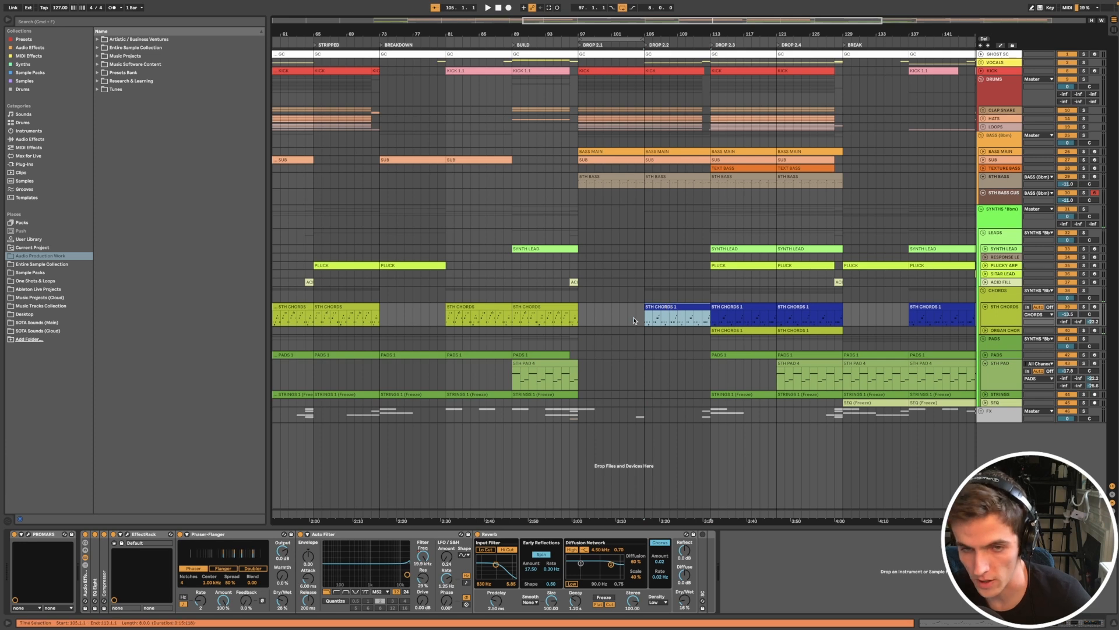
double_click(649, 319)
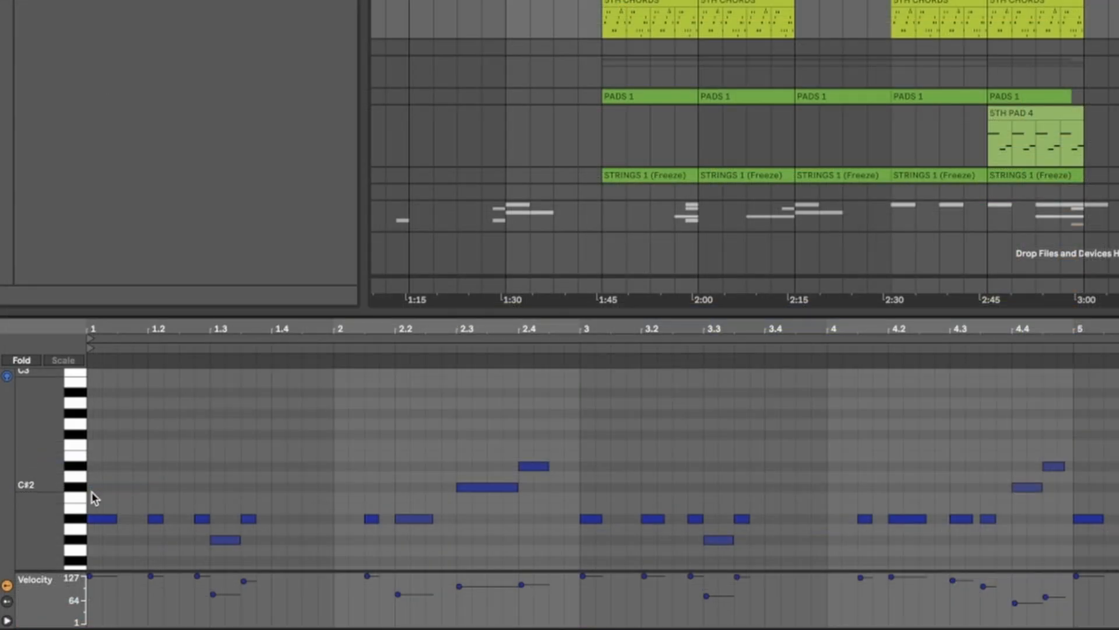
Step: Duplicate all notes of the 5TH CHORDS 1 clip in place and raise the copies to seven semitones above the originals
left_click(74, 519)
left_click(74, 520)
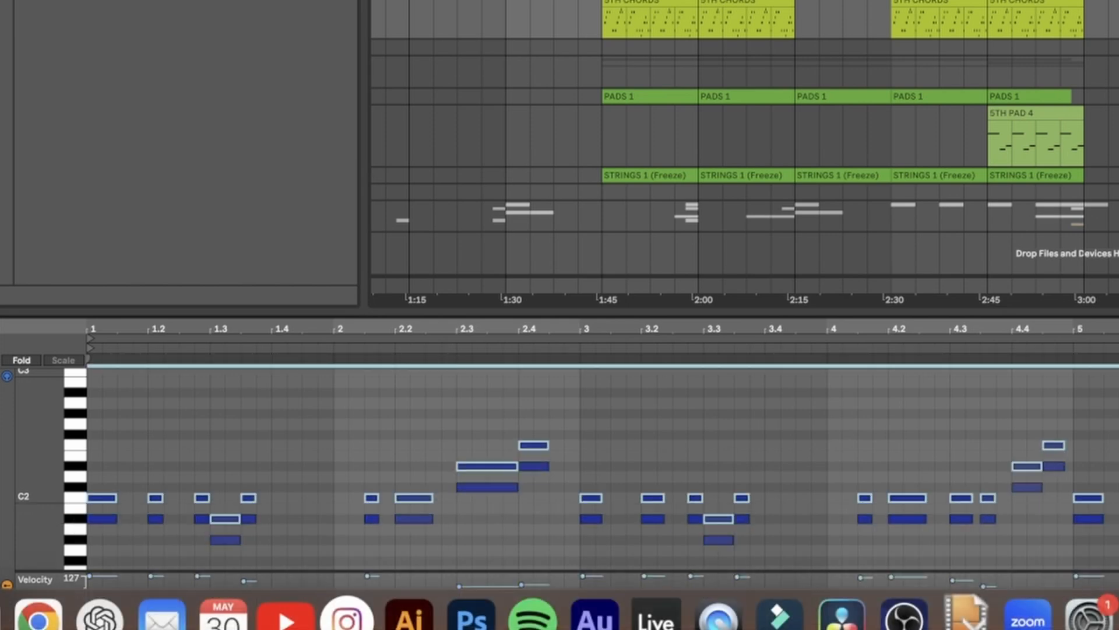
key("Up")
key("Up")
key("Up")
key("Up")
key("Up")
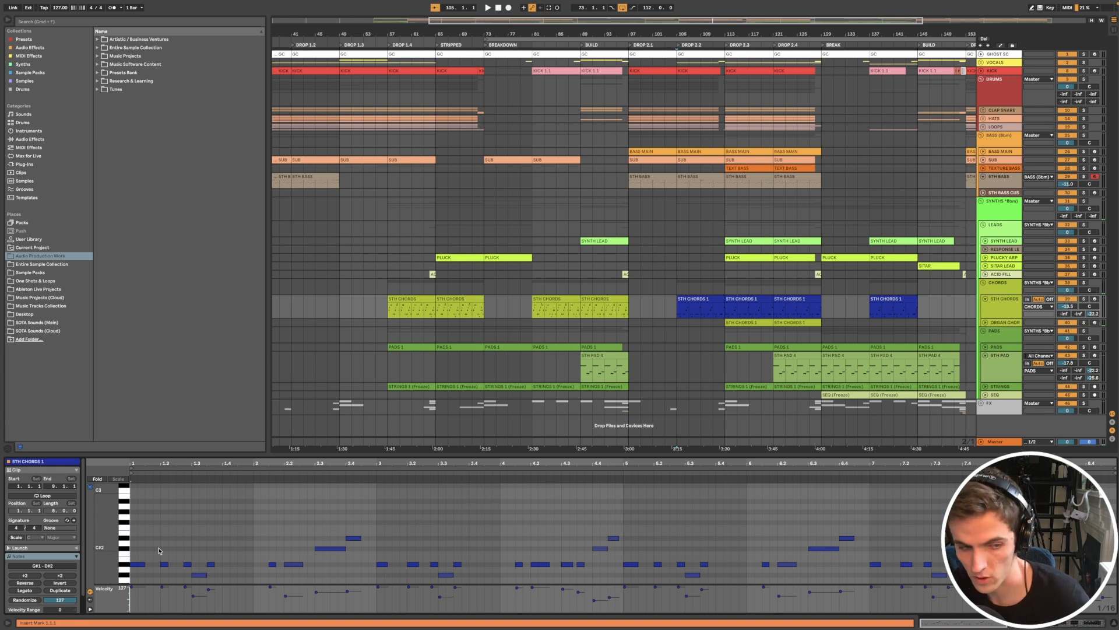
Step: Select the 5TH PAD 4 clip at DROP 2.4 and the 5TH BASS clip at DROP 2.2 during playback
scroll(748, 536, "down", 2)
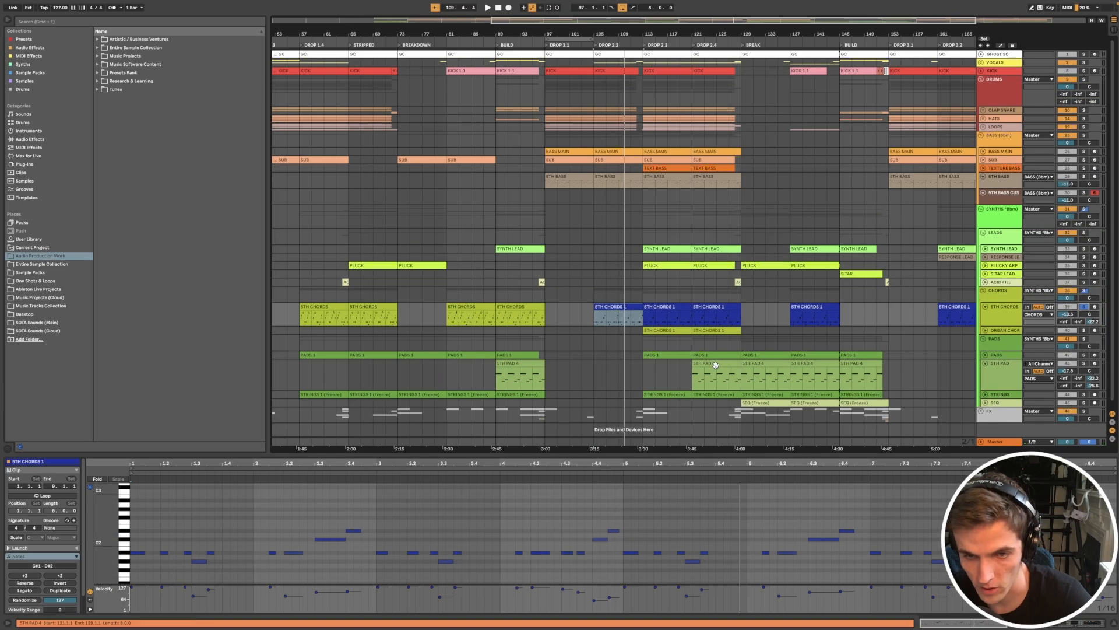
left_click(716, 365)
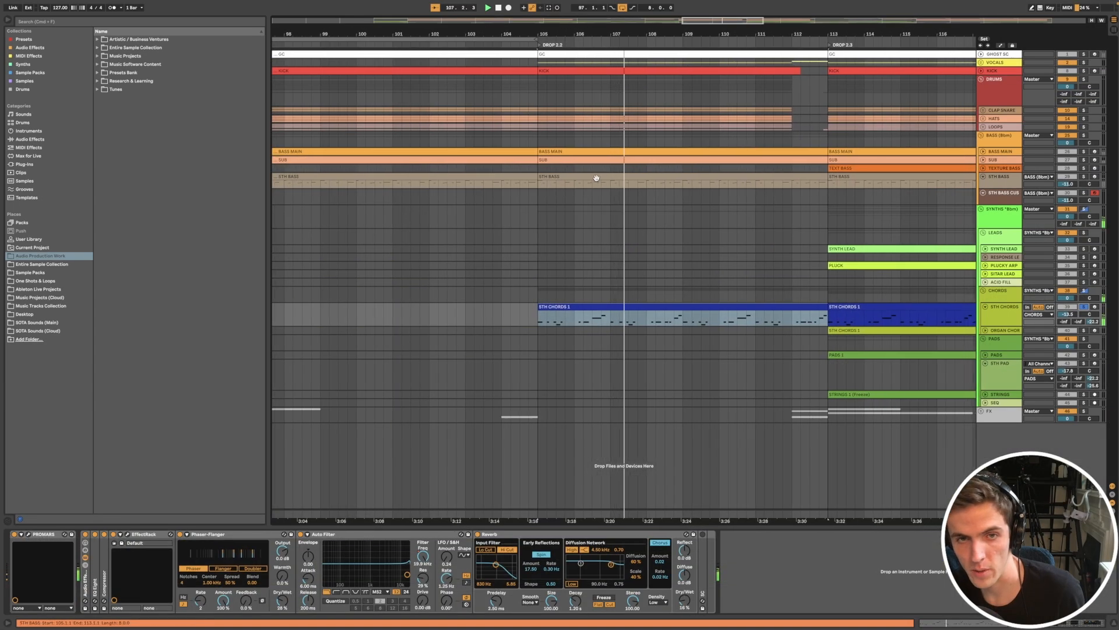
left_click(747, 175)
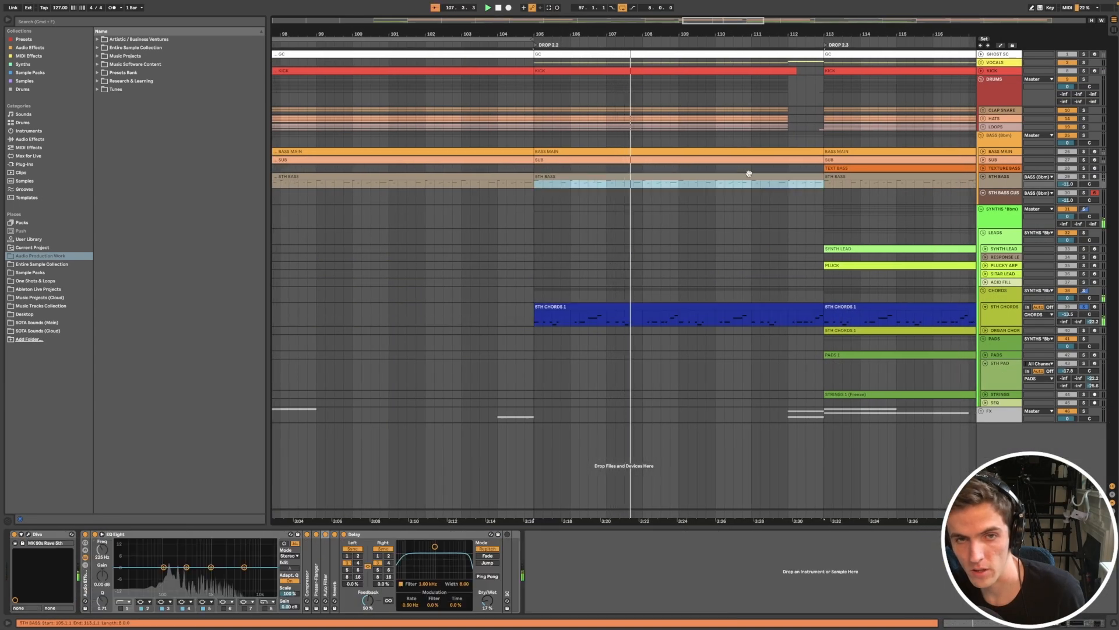
Step: Select the 5TH CHORDS 1 clip at DROP 3.2, enable the track's EffectRack and inspect its Soundtoys effects window
scroll(794, 227, "down", 3)
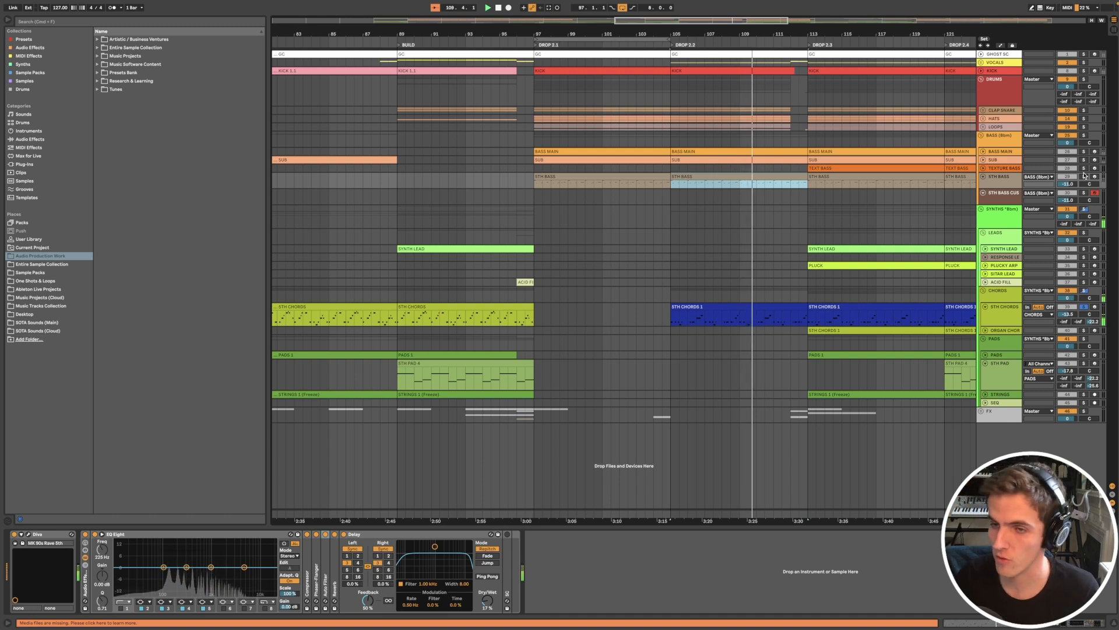
scroll(788, 203, "down", 5)
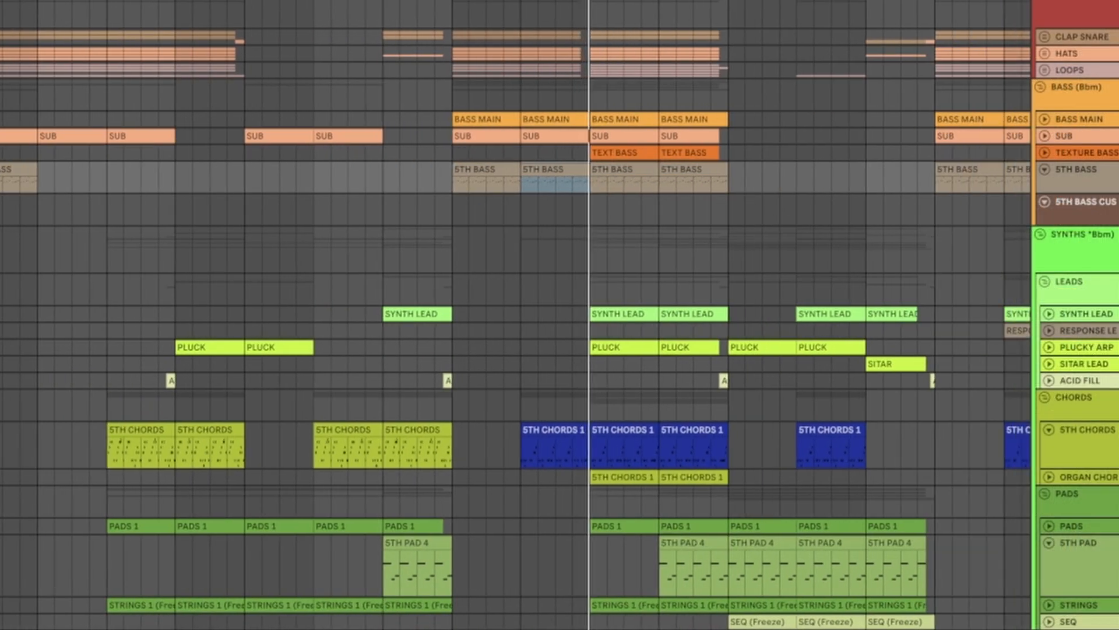
scroll(706, 278, "down", 2)
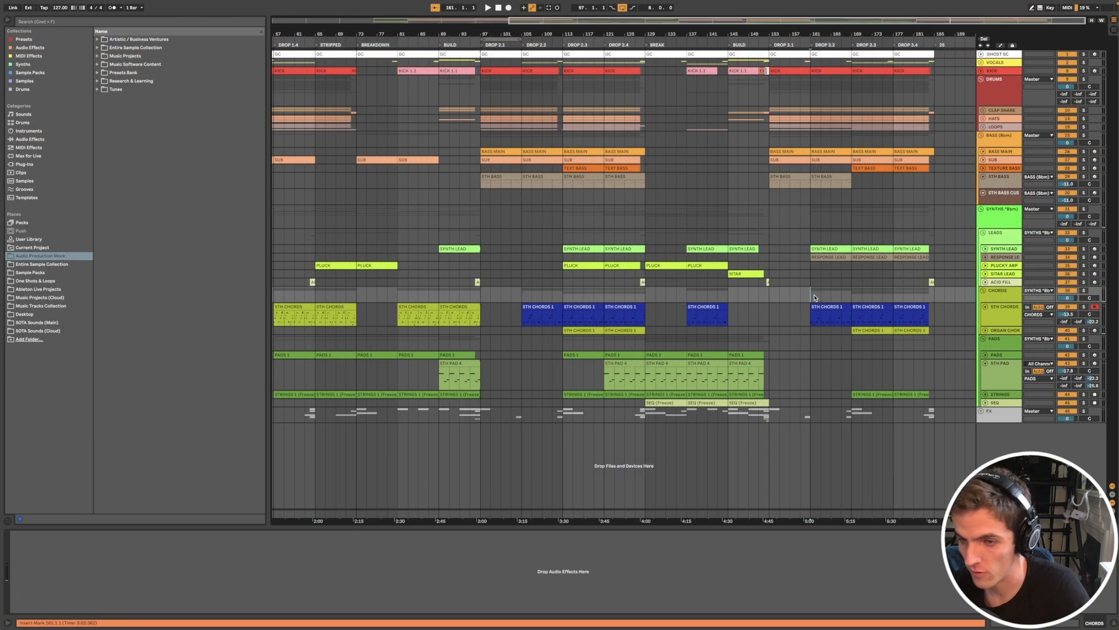
left_click(827, 316)
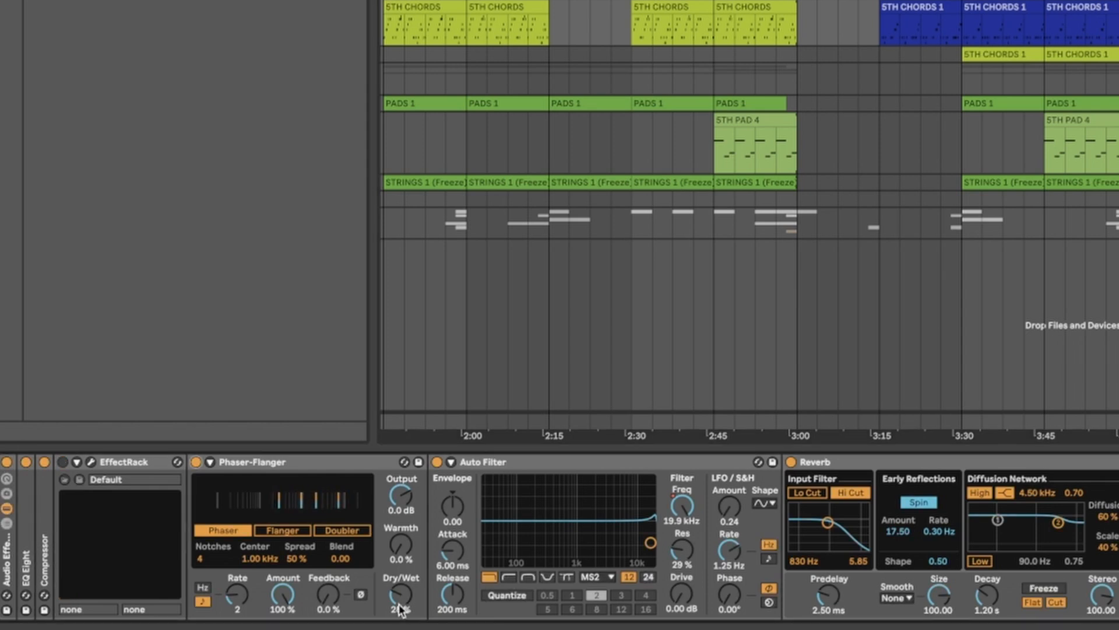
left_click(63, 462)
left_click(91, 462)
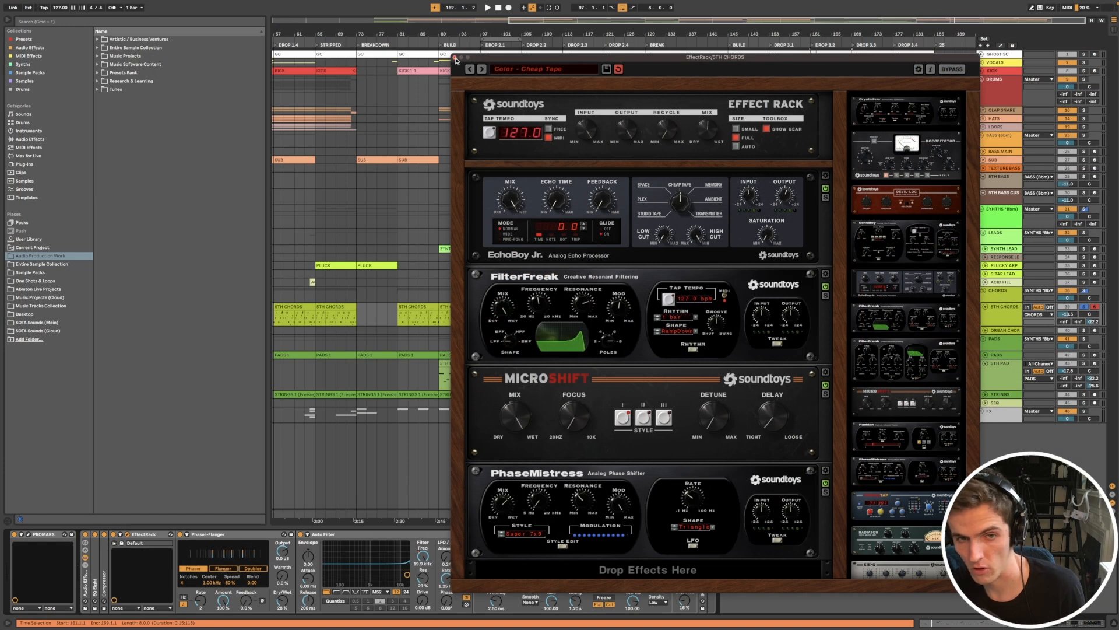
left_click(456, 59)
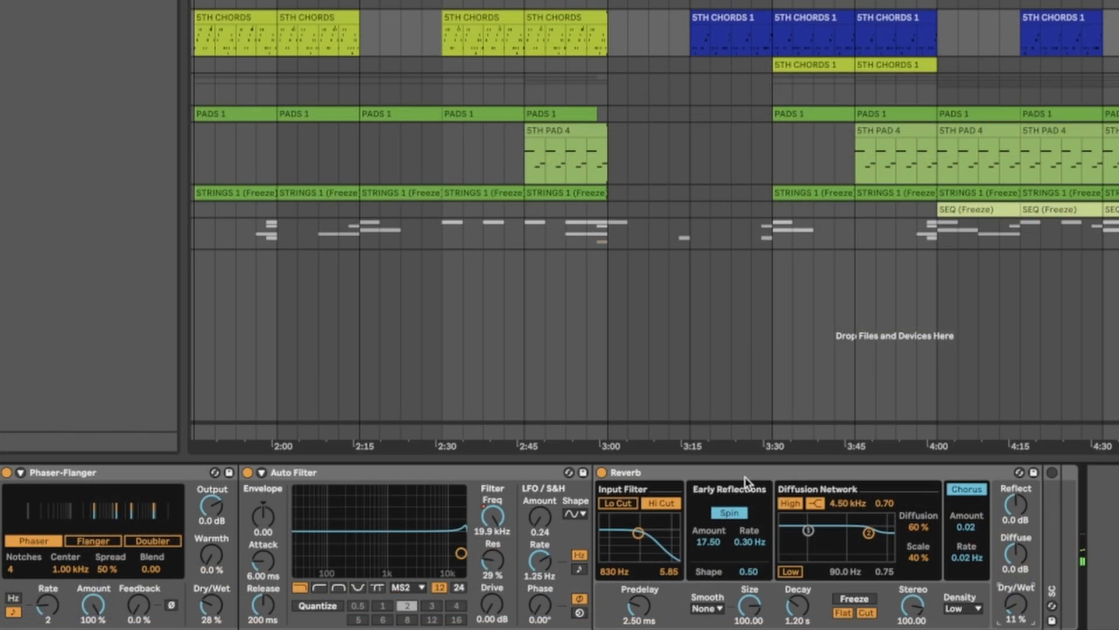
Step: Unfold the Reverb device in the 5TH BASS track's effect chain to view its settings
left_click(546, 534)
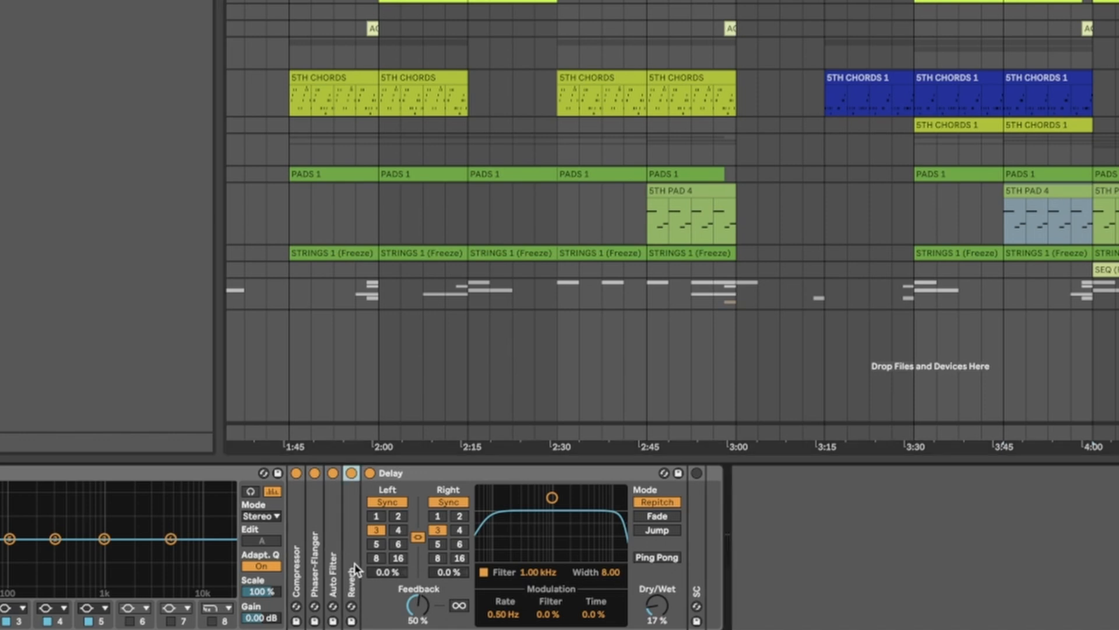
double_click(337, 579)
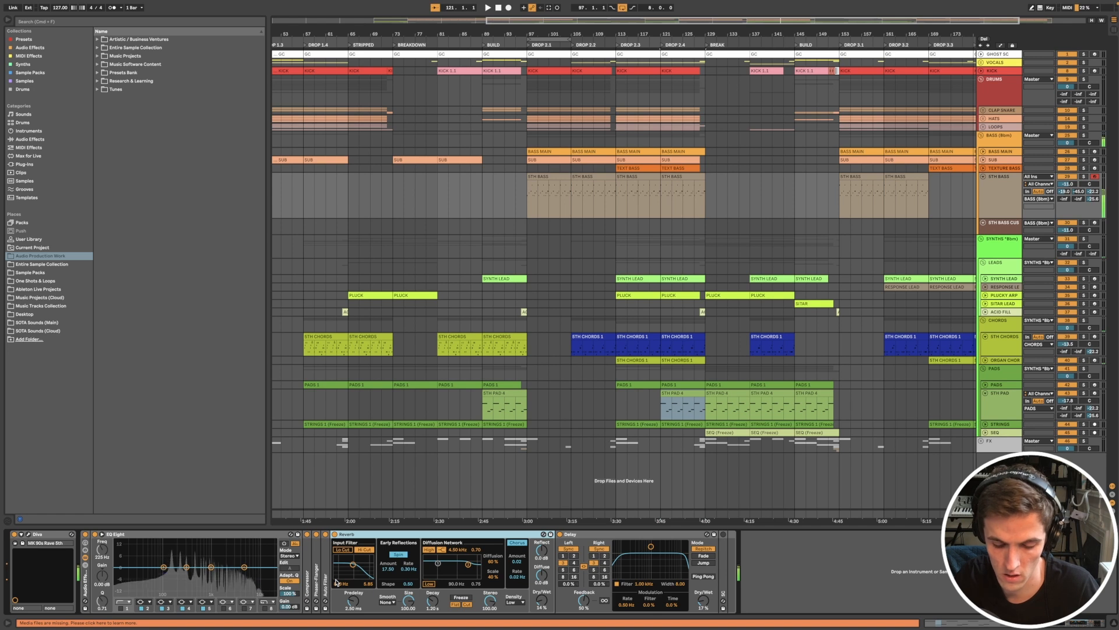
Step: Arm the 5TH BASS CUSTOM track for recording and open its Diva instrument
left_click(633, 210)
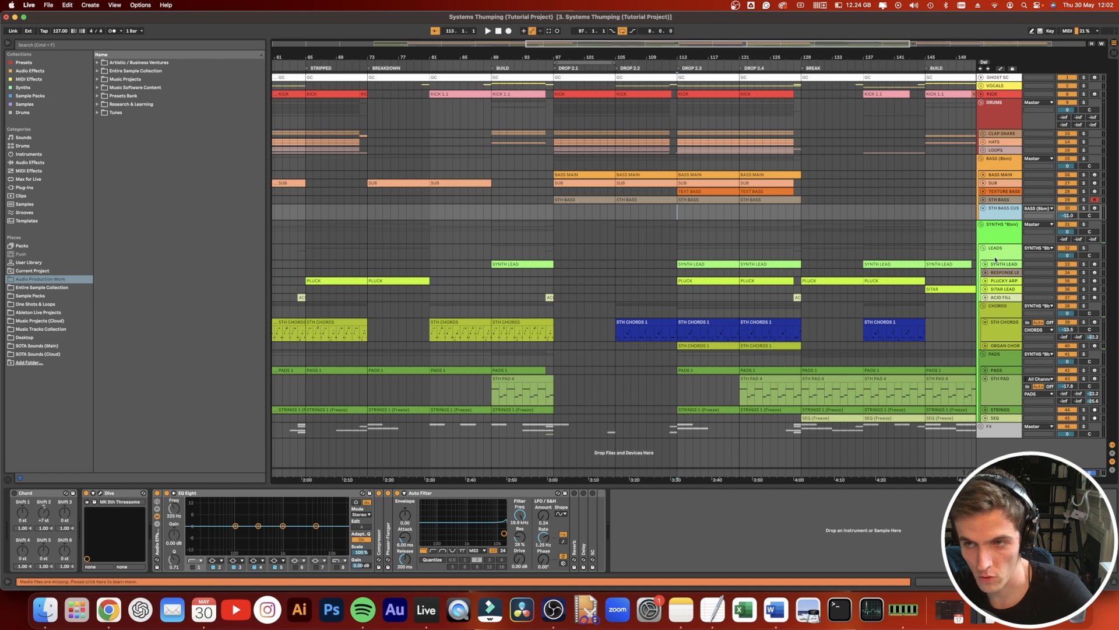
left_click(1095, 208)
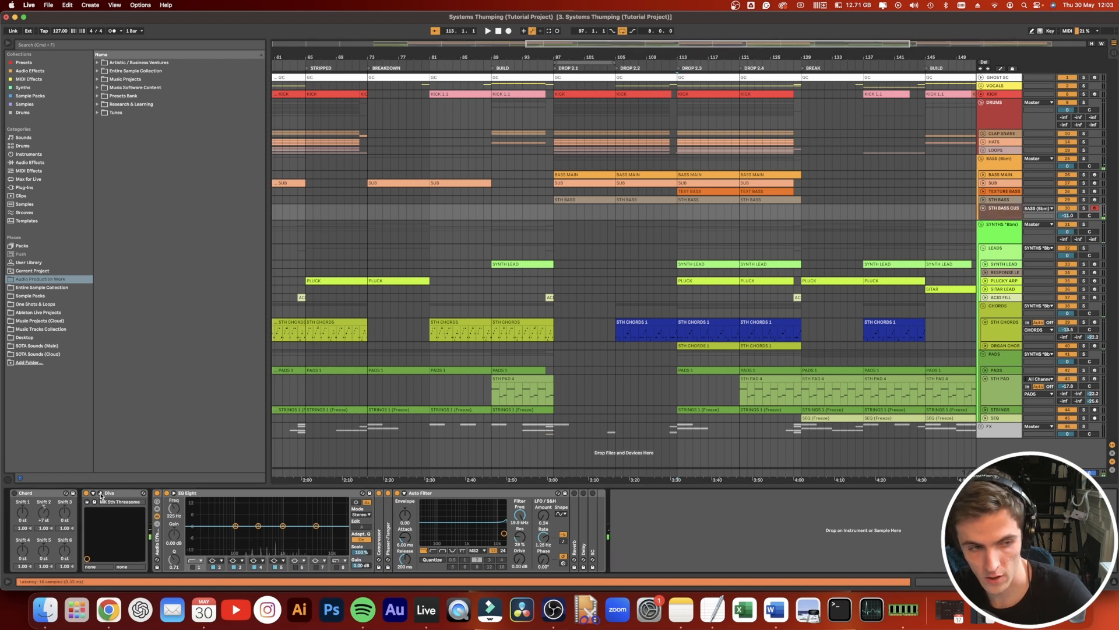
left_click(100, 493)
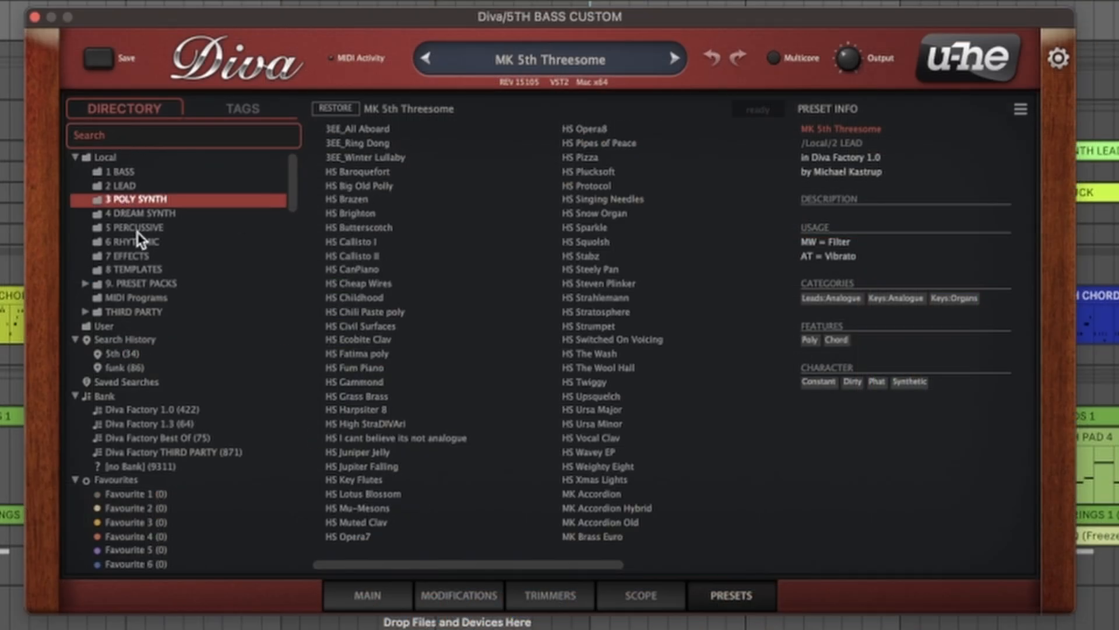
Step: Audition Diva presets in 3 POLY SYNTH, including MK Brass Euro, HS Twiggy and HS Steven Plinker, ending on HS Stabz
left_click(455, 326)
left_click(593, 535)
left_click(585, 383)
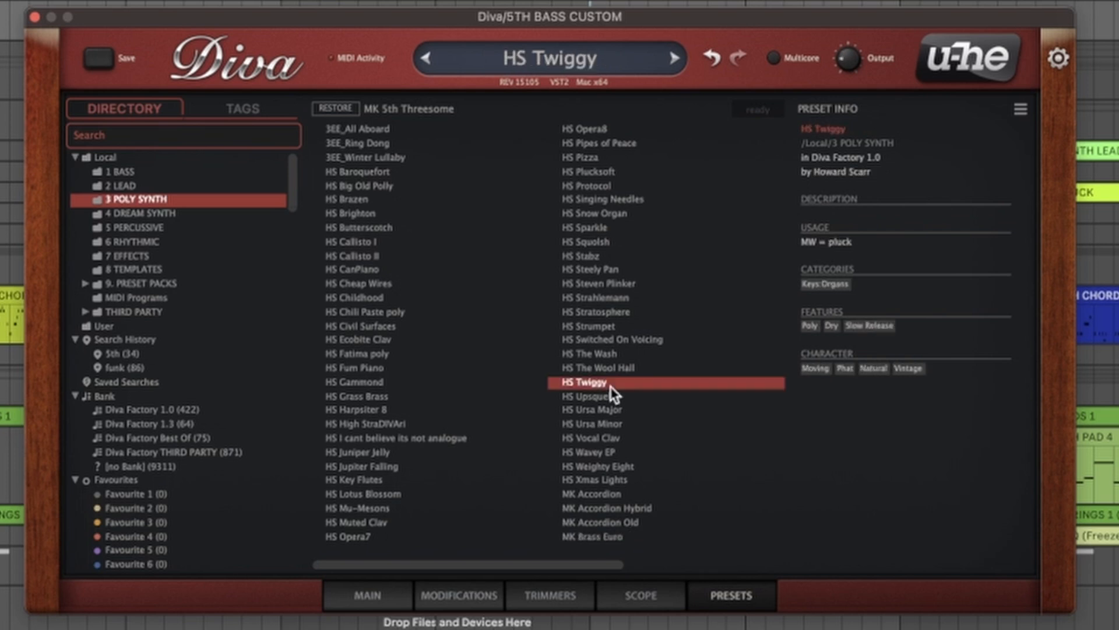
left_click(604, 286)
left_click(610, 257)
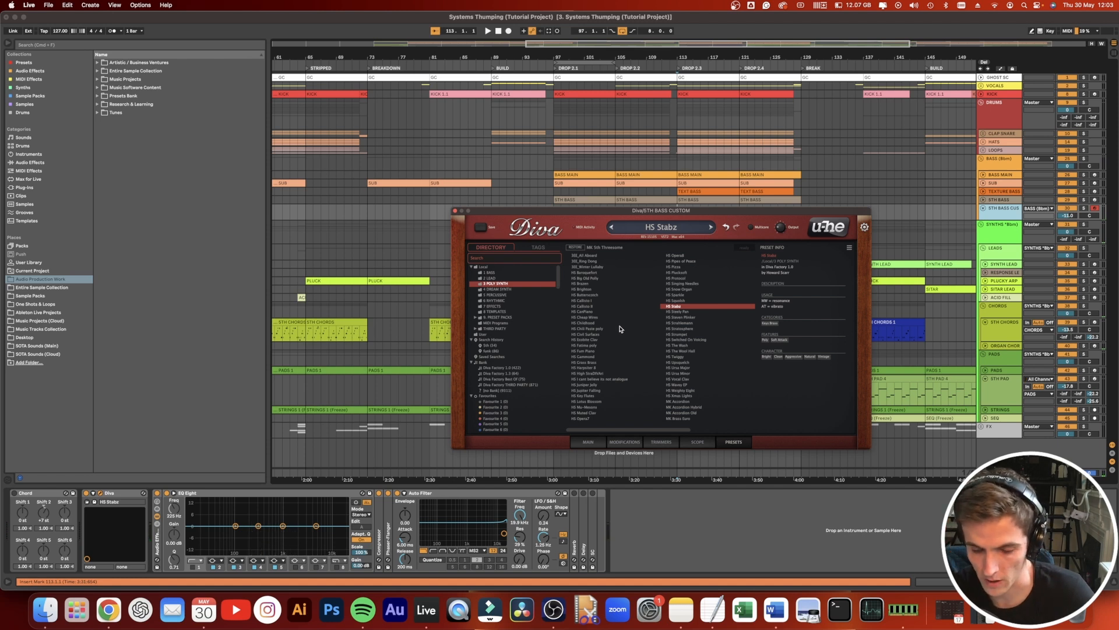
Step: Locate Chord among the MIDI effects in the browser and enable the Chord device placed before Diva
left_click(98, 486)
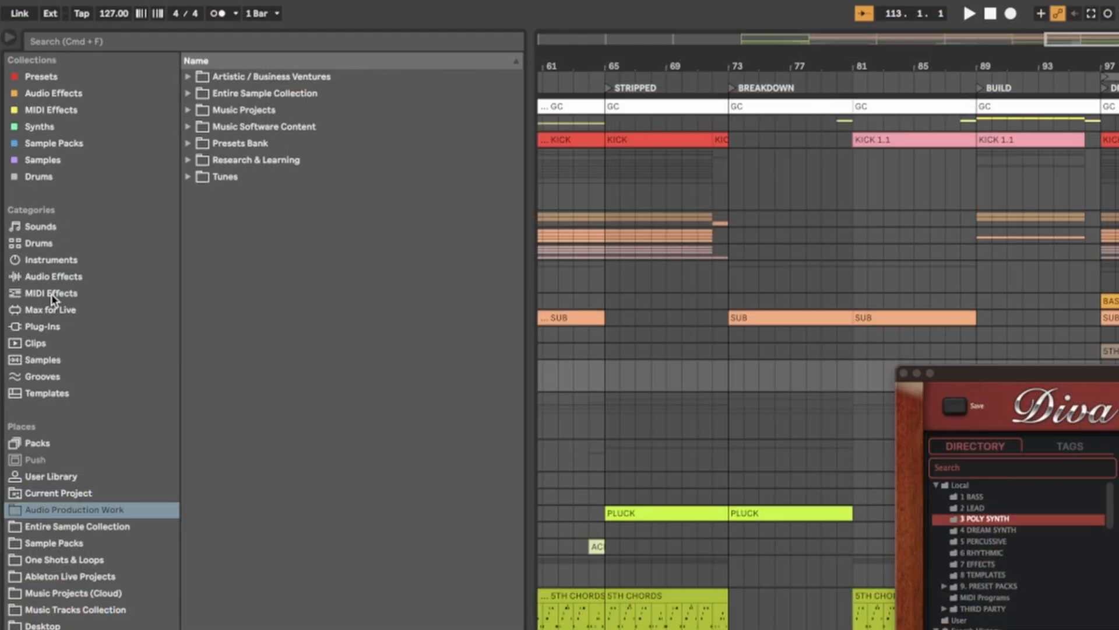
left_click(51, 294)
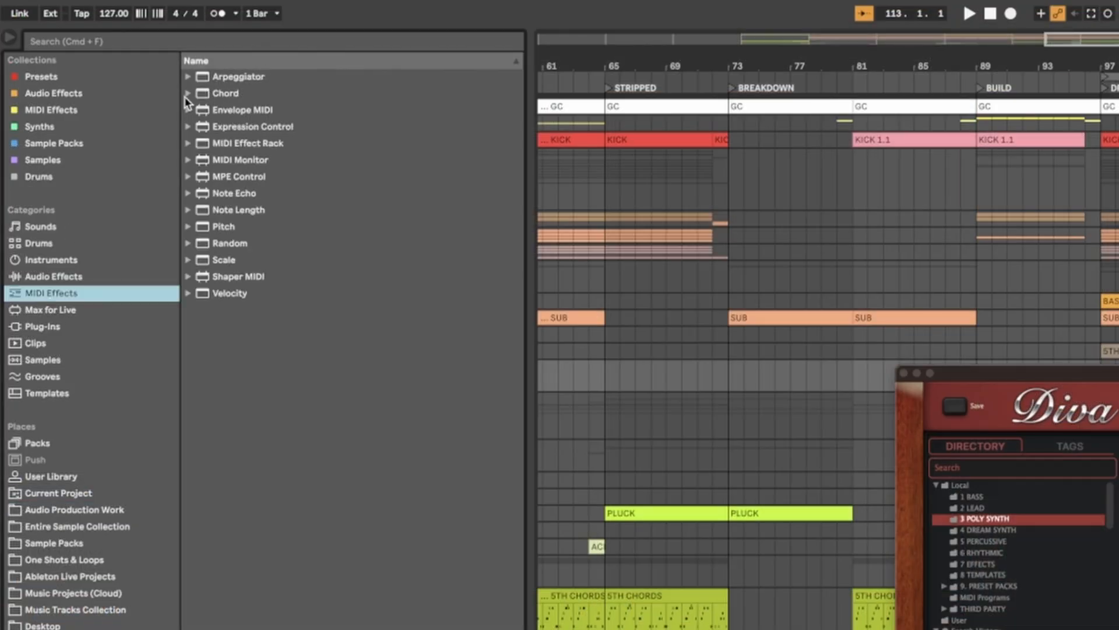
left_click(184, 96)
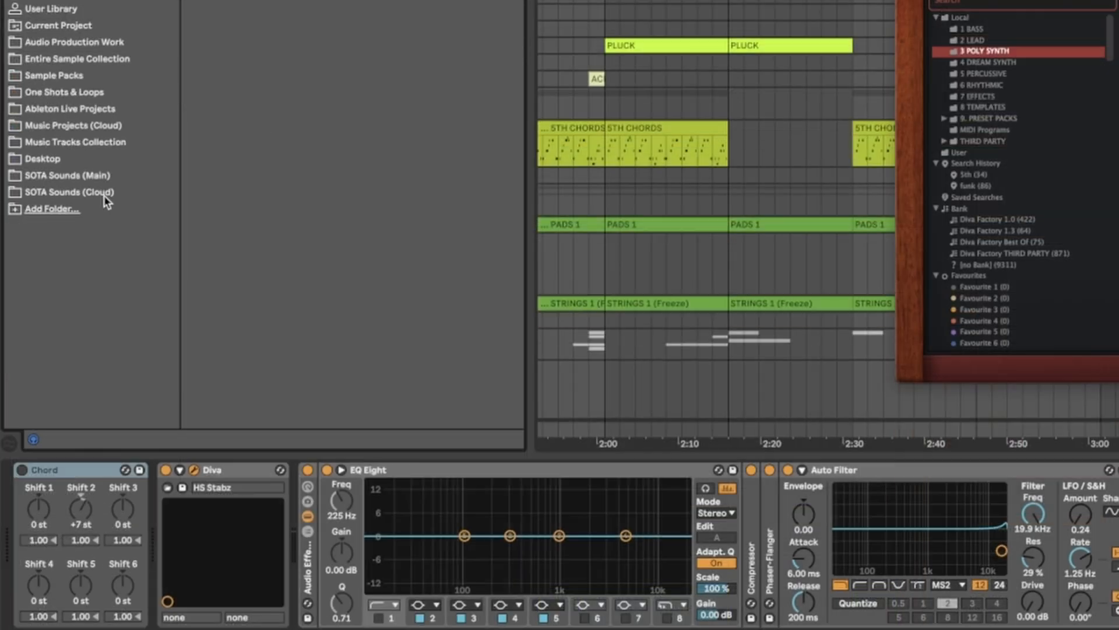
left_click(22, 469)
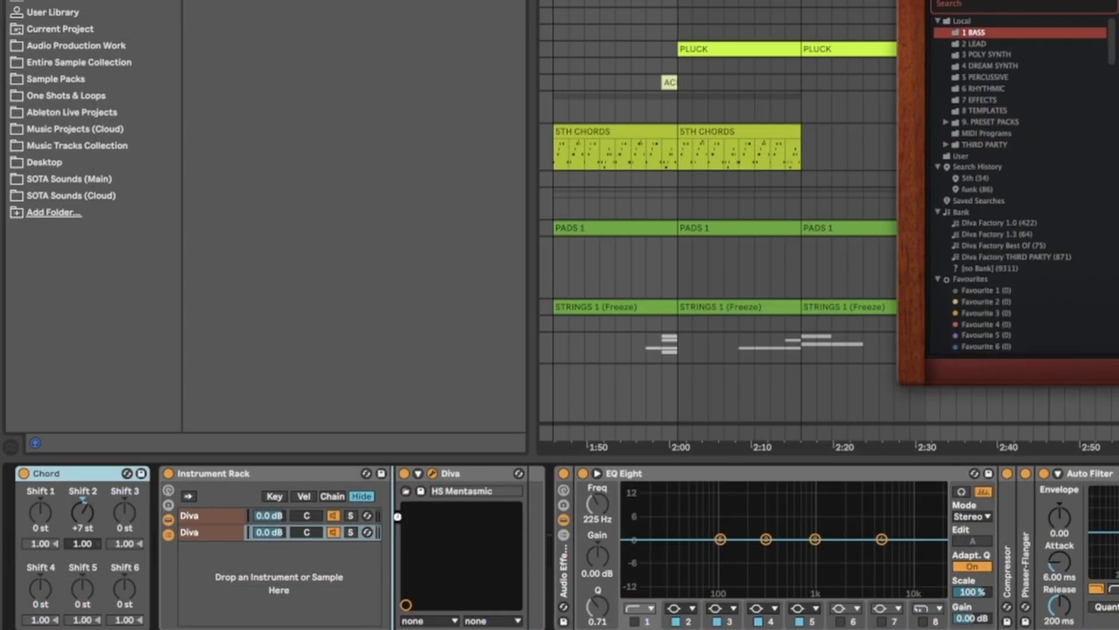
Step: Try moving the Chord effect in front of Diva inside the Instrument Rack, and undo the last change
left_click_drag(58, 472, 397, 521)
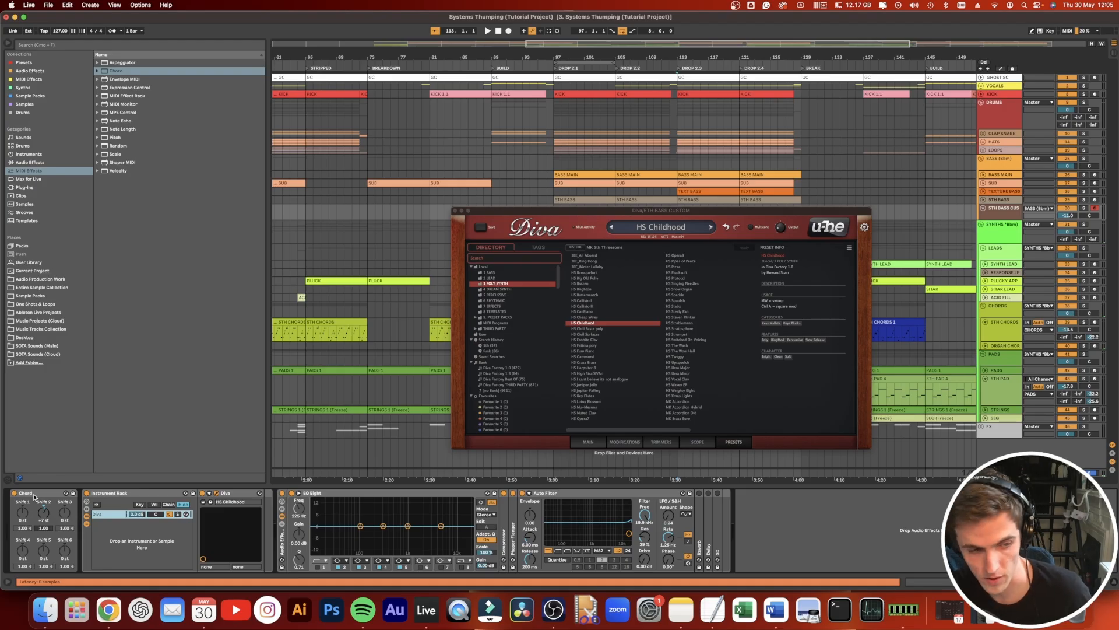
key("super+z")
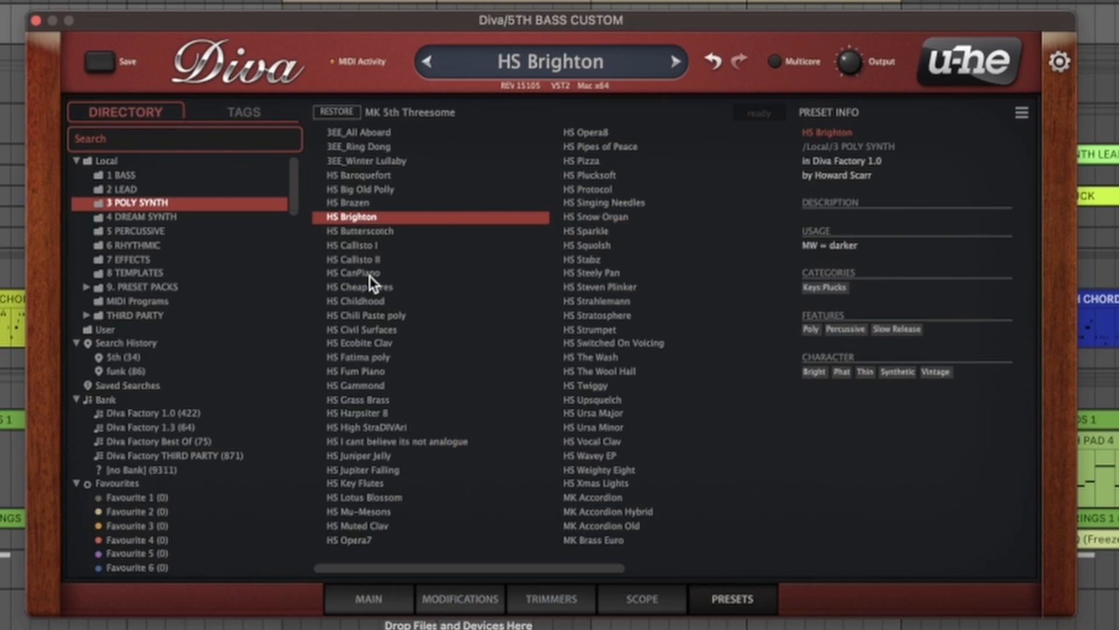
Step: Audition the poly synth presets HS Childhood, HS Civil Surfaces and HS Fum Piano, returning to HS Childhood
left_click(596, 322)
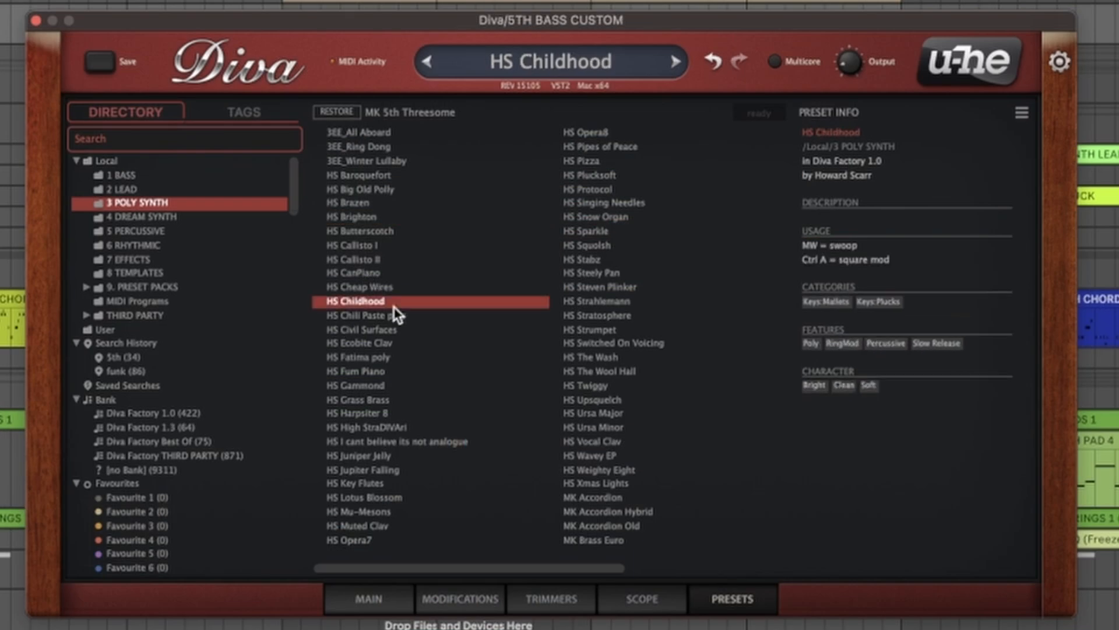
left_click(410, 330)
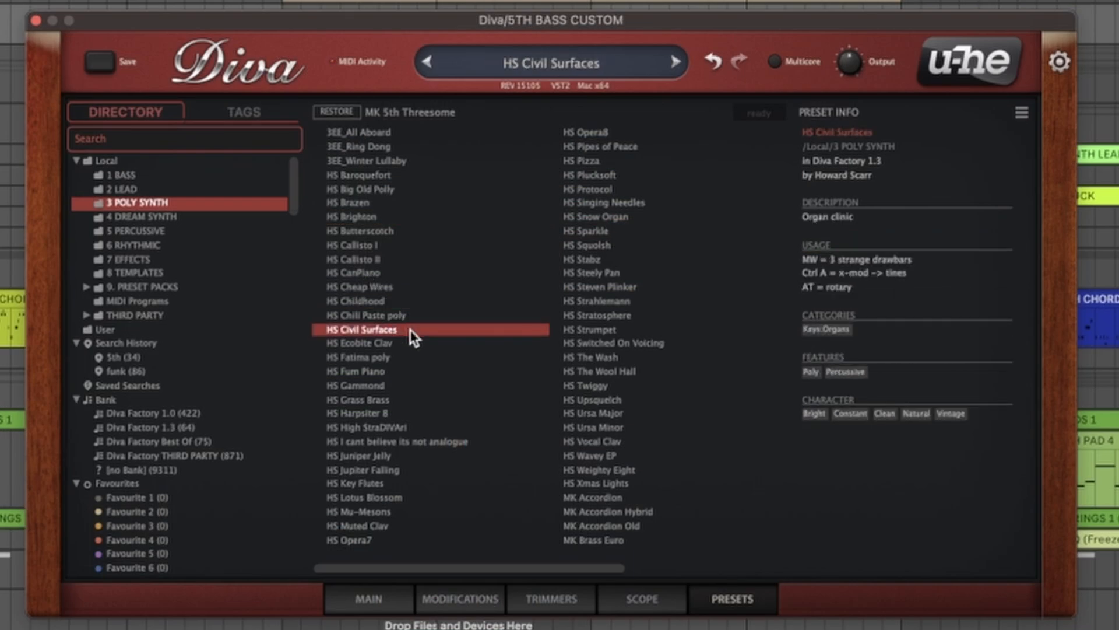
left_click(410, 371)
left_click(373, 301)
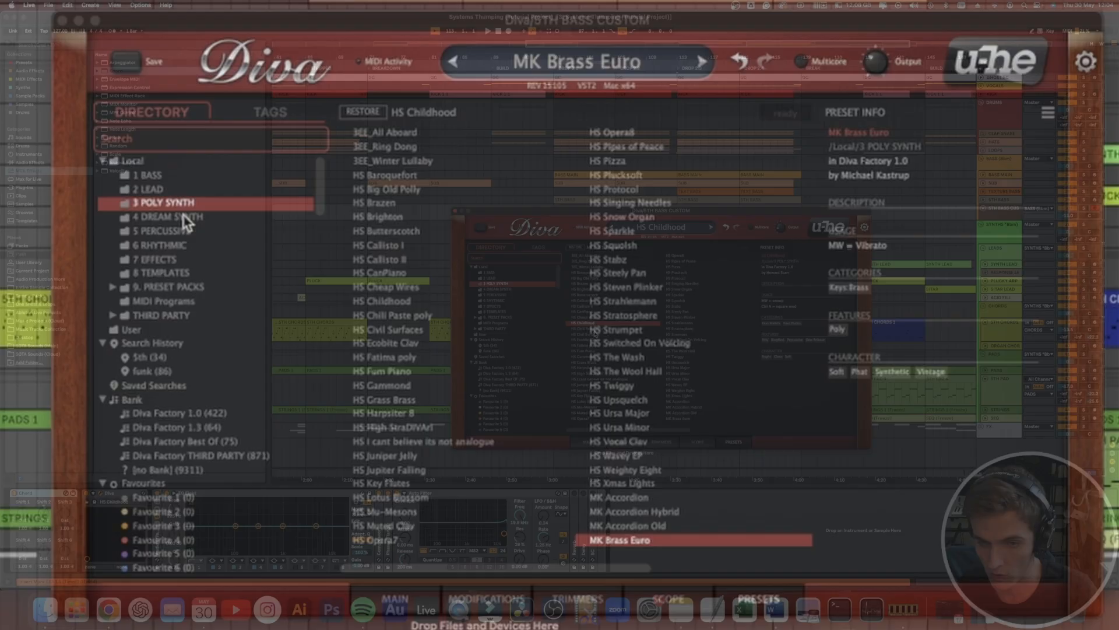
Step: Audition HS Force Majeur poly from 4 DREAM SYNTH, plus HS Chord Bass - minor and HS Enceladus from 1 BASS
left_click(505, 290)
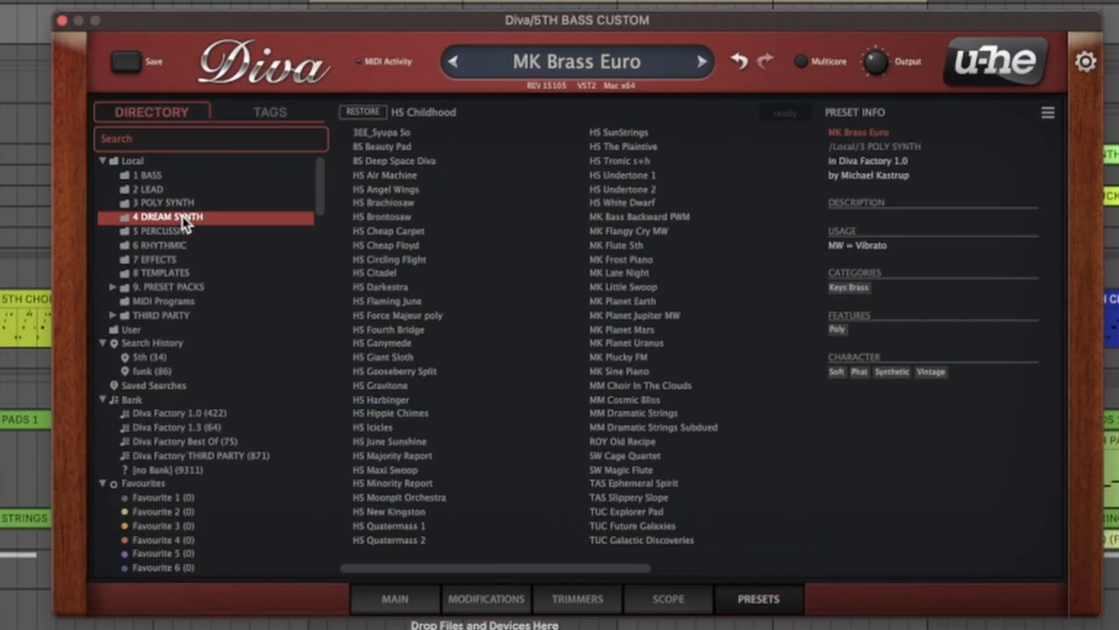
left_click(391, 315)
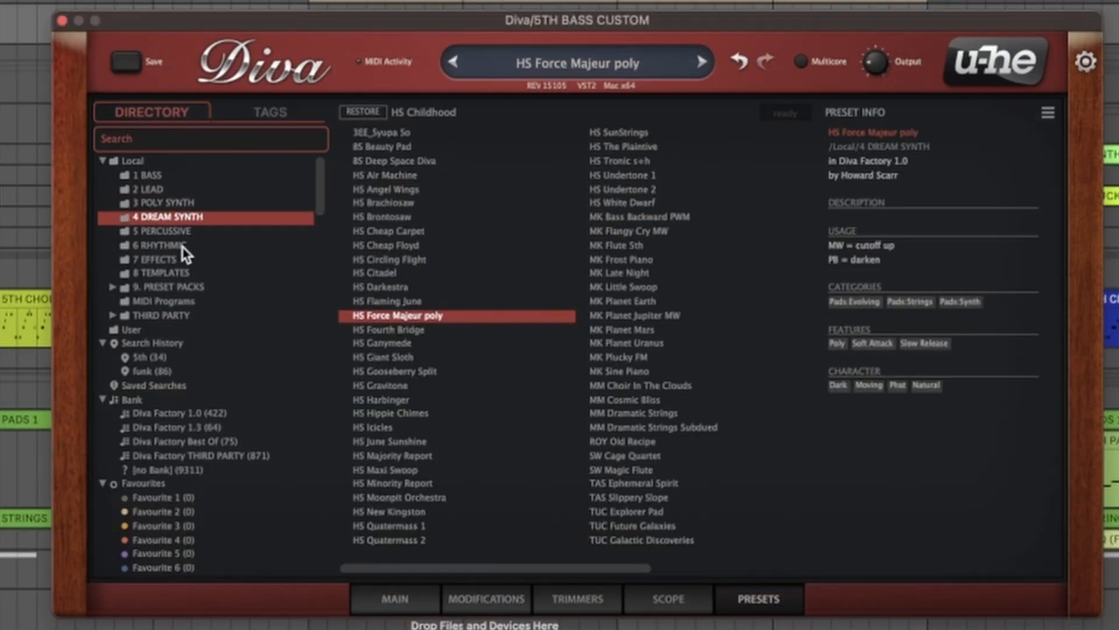
left_click(166, 204)
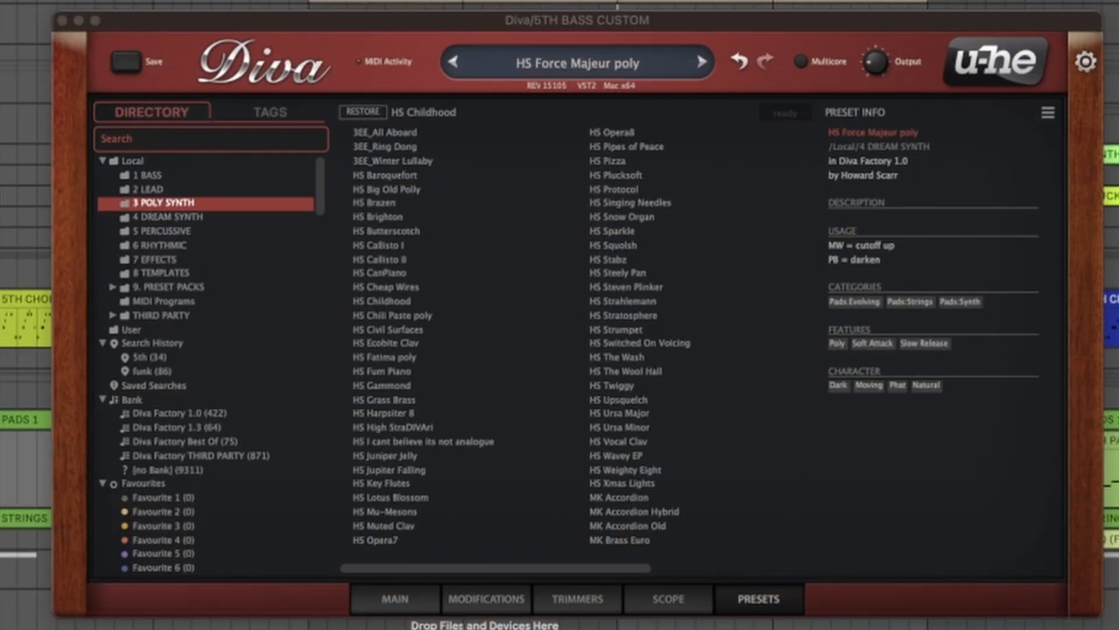
left_click(153, 175)
left_click(394, 232)
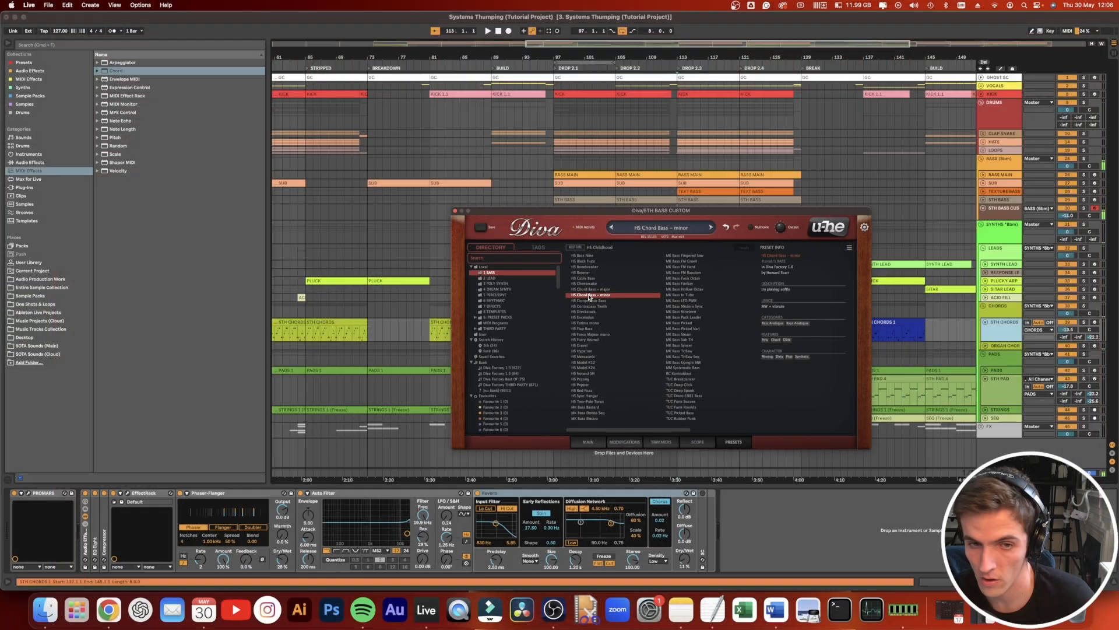
left_click(421, 303)
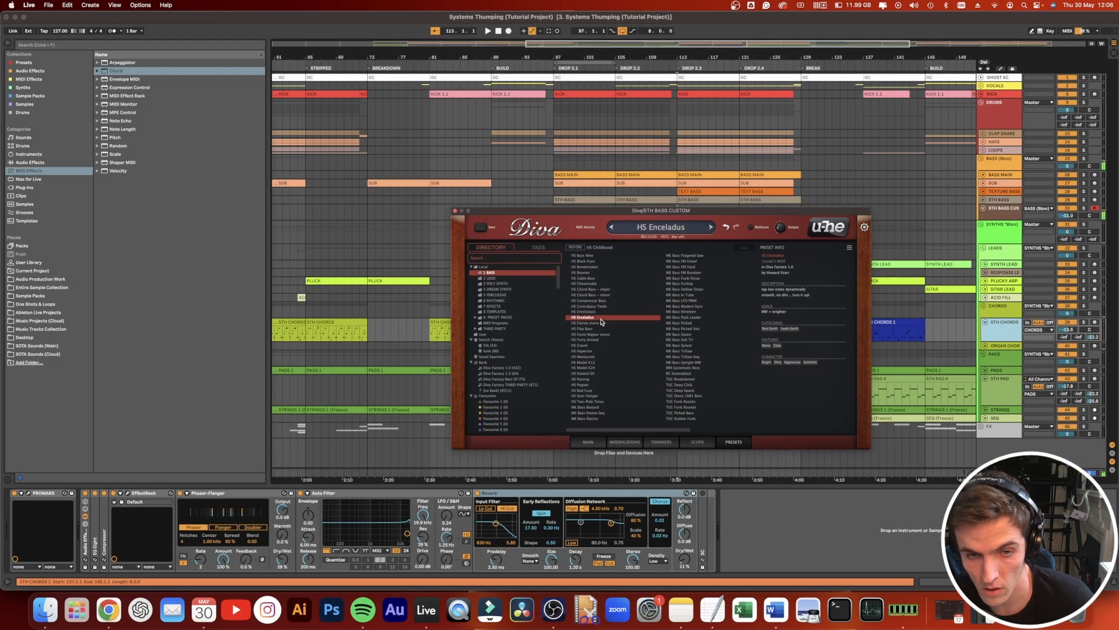
Step: Set the HS Enceladus preset's voice mode to poly2 on Diva's main page
left_click(587, 441)
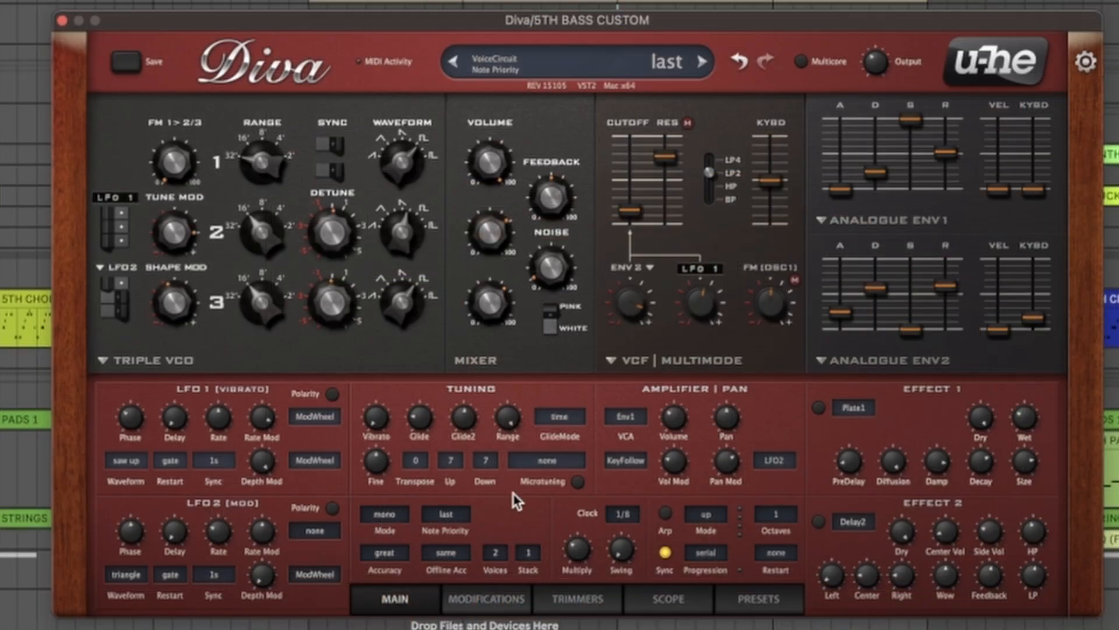
left_click(384, 514)
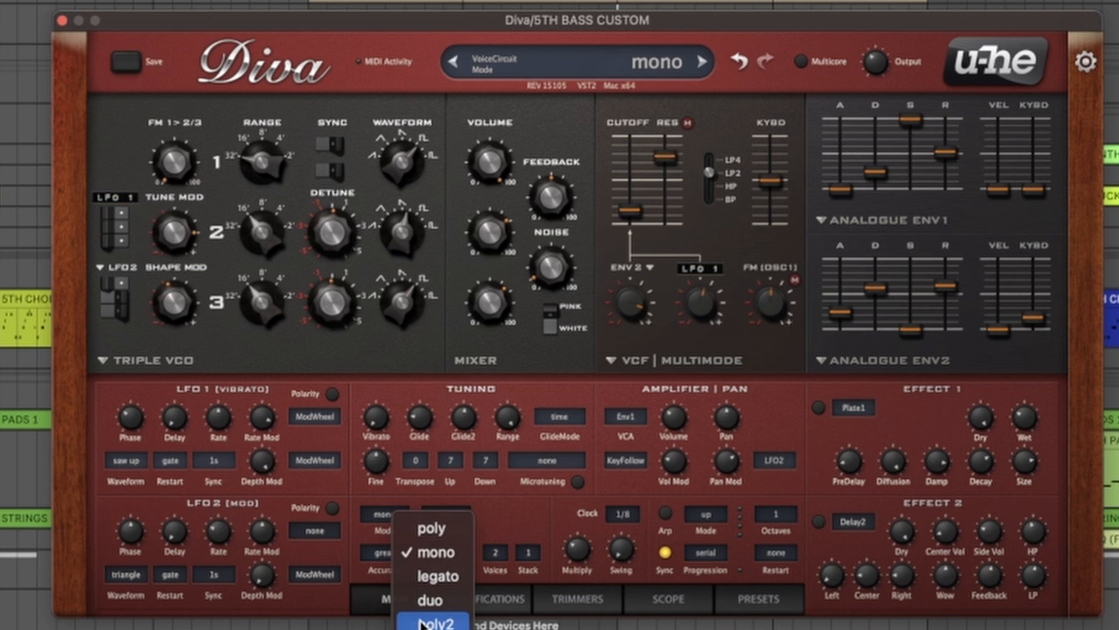
left_click(422, 621)
Step: Step forward through the following Diva bass presets, including HS Force Majeur mono, and undo the last change
left_click(702, 62)
left_click(704, 63)
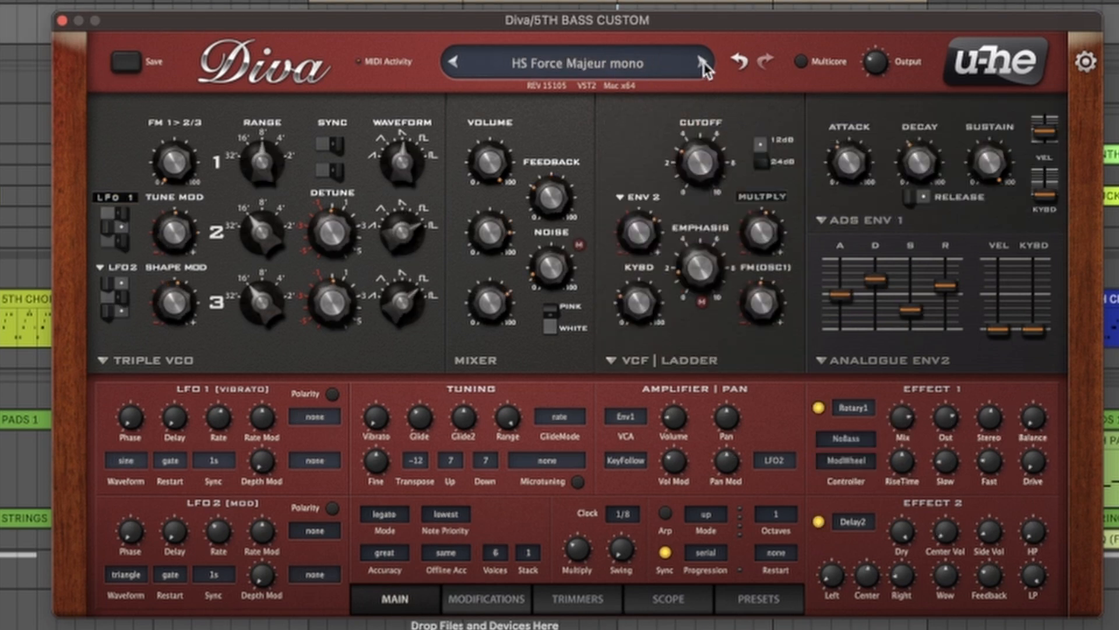
left_click(703, 62)
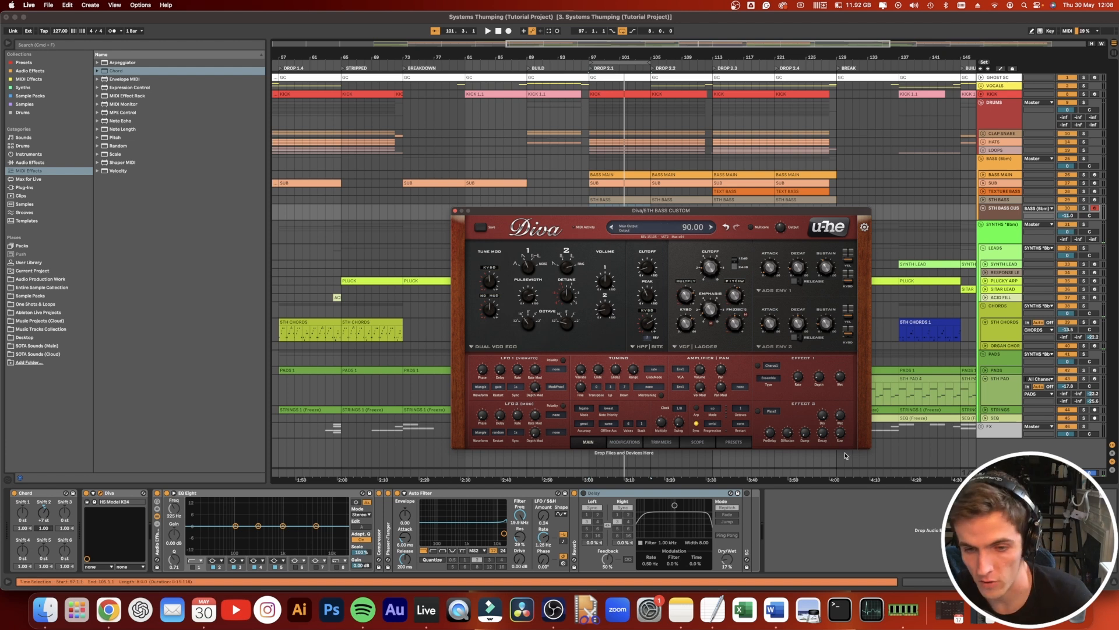
key("super+z")
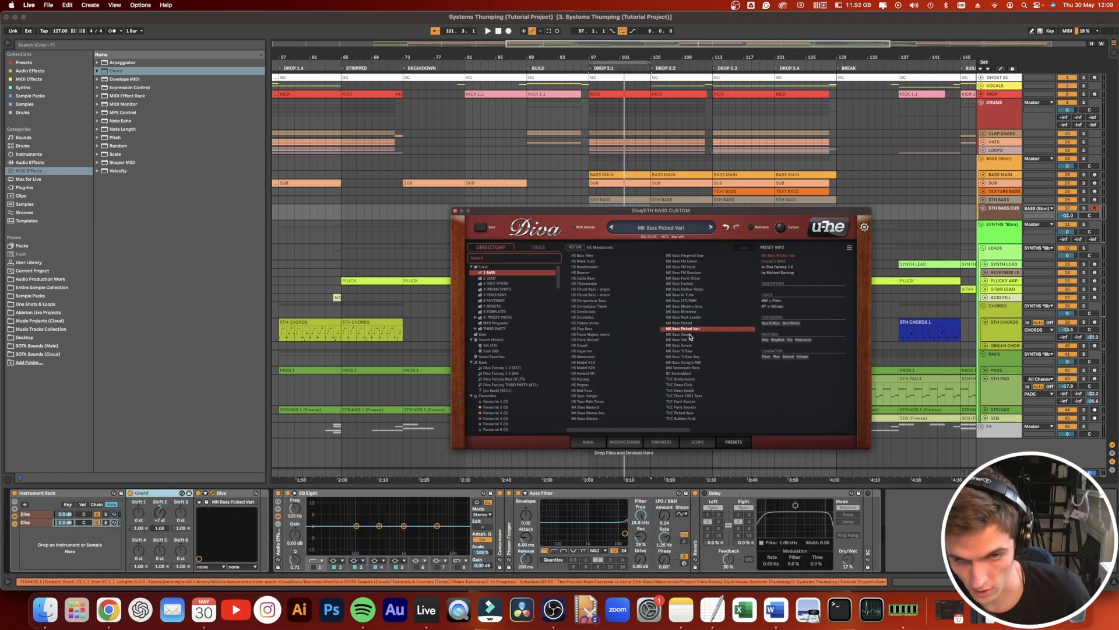